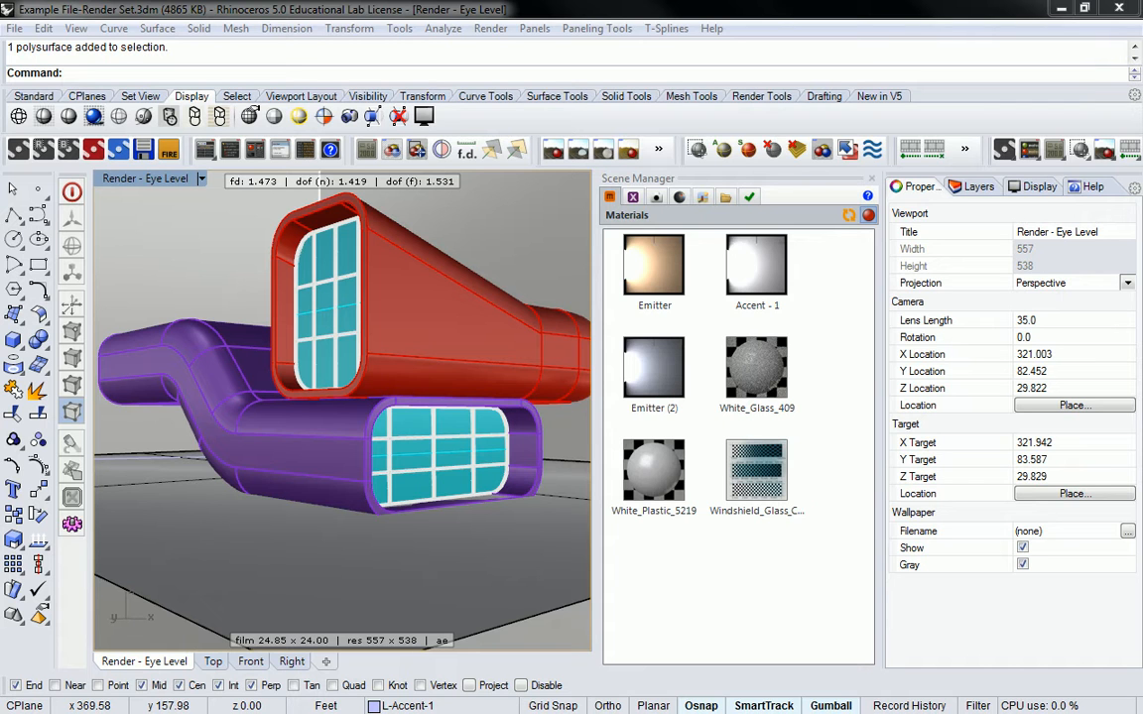
# - Create a new material in the scene's materials list and open it in the Material Editor
pyautogui.click(770, 387)
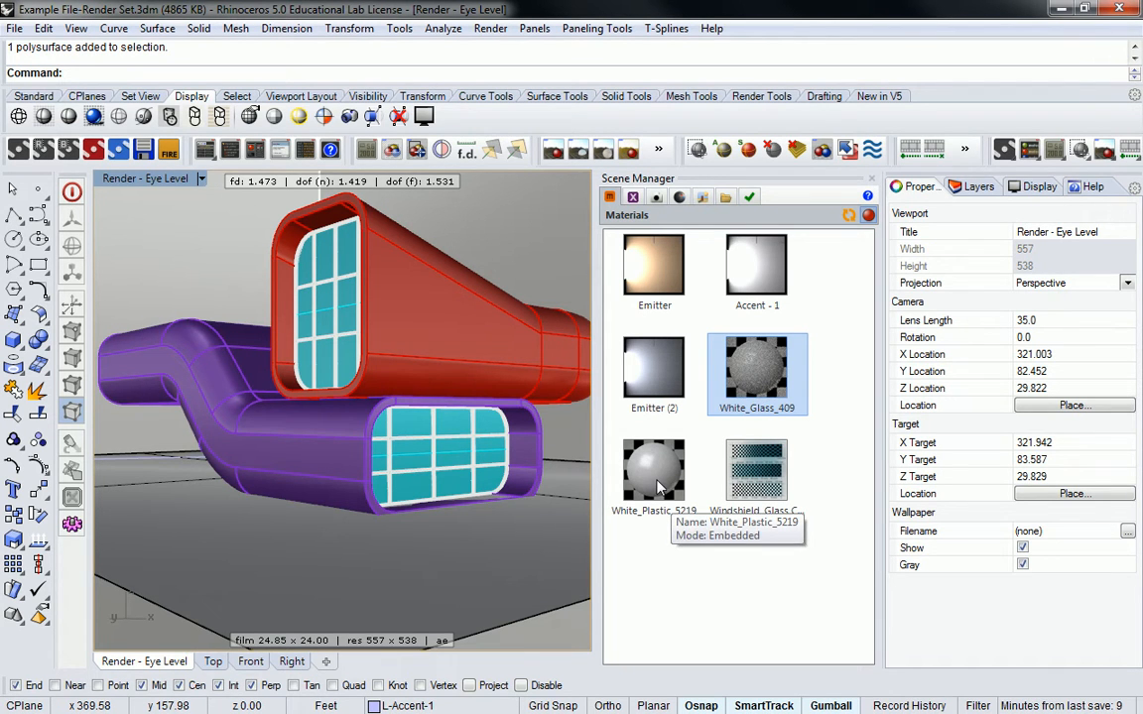
pyautogui.click(849, 487)
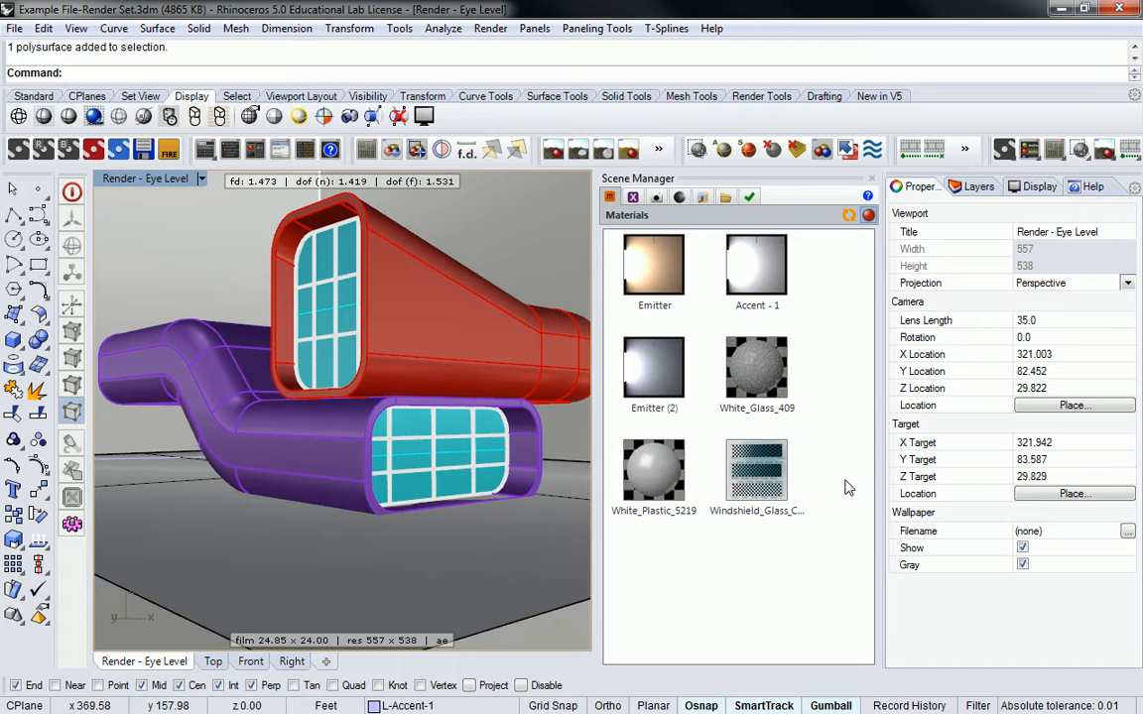
pyautogui.rightClick(659, 552)
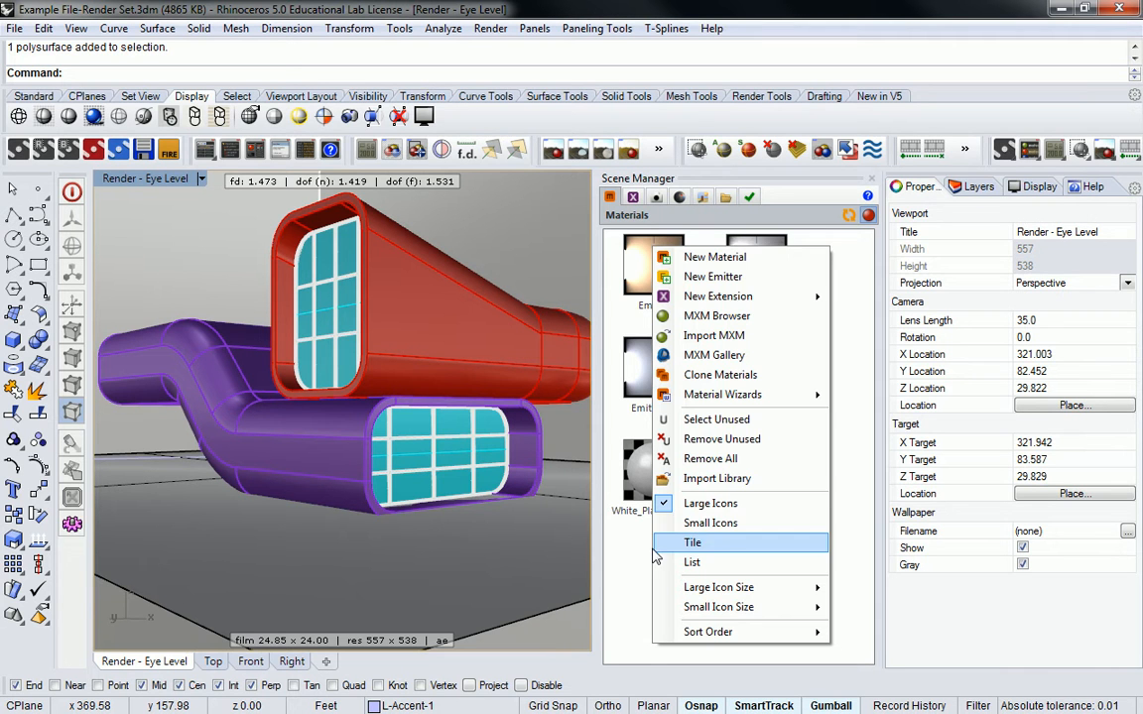
pyautogui.click(716, 260)
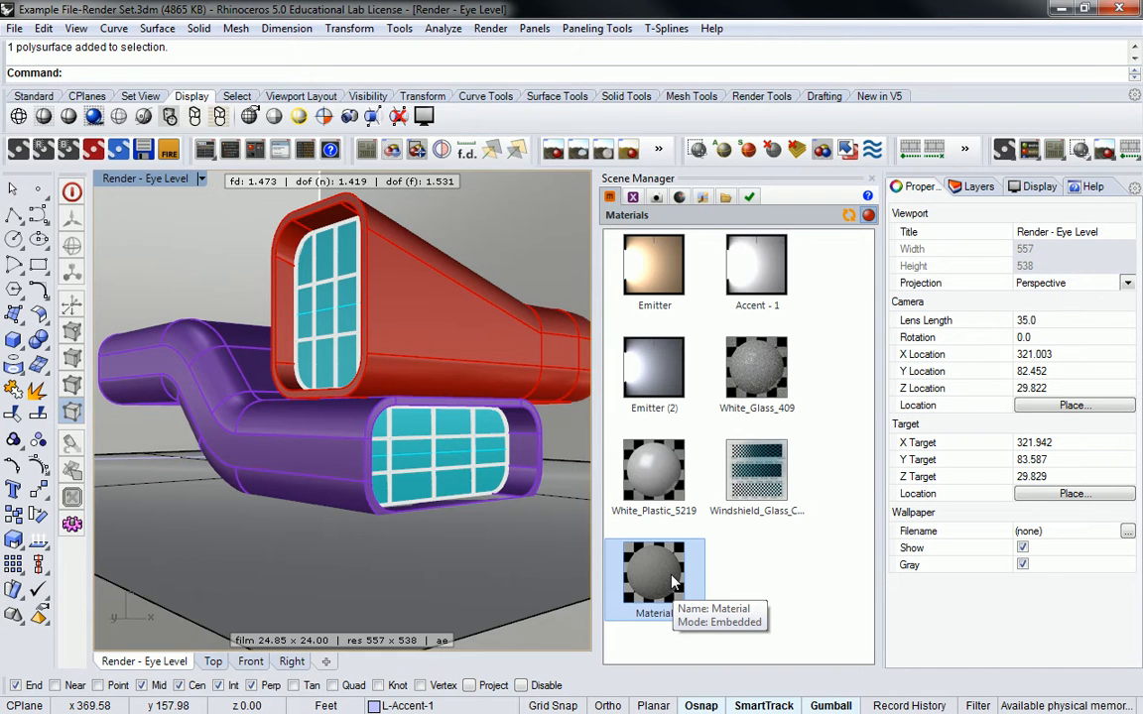
pyautogui.doubleClick(672, 584)
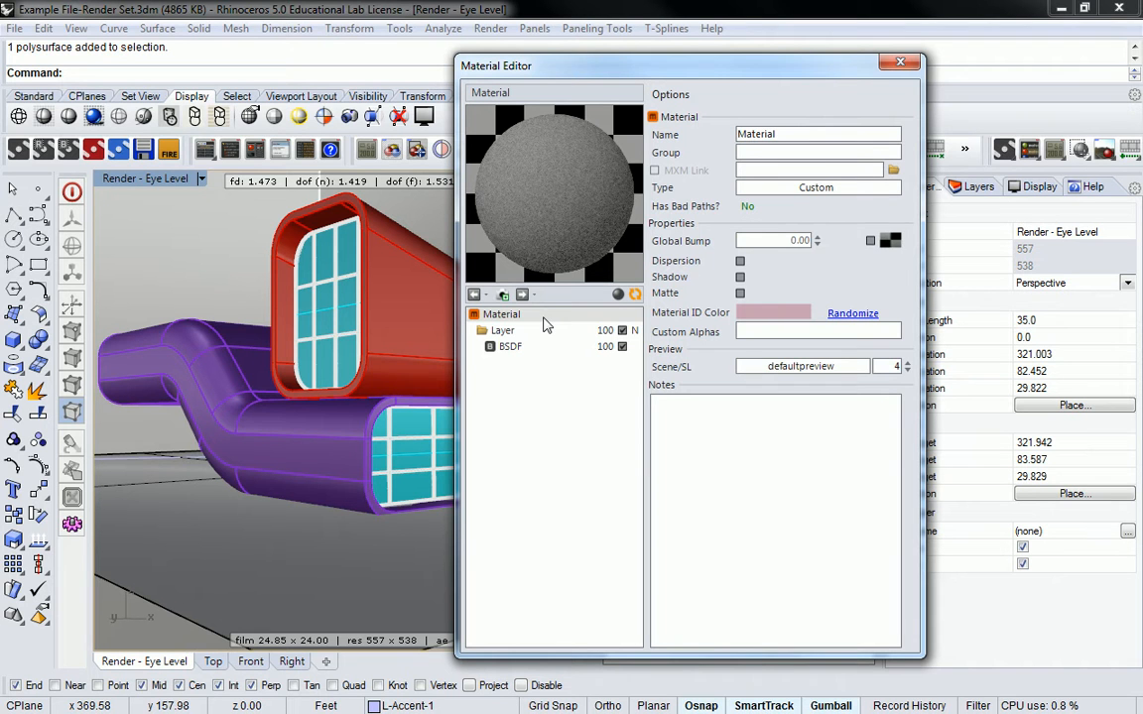
# - Set the BSDF Reflectance 0° color to a bright purple, refresh the preview, and close the editor
pyautogui.click(502, 330)
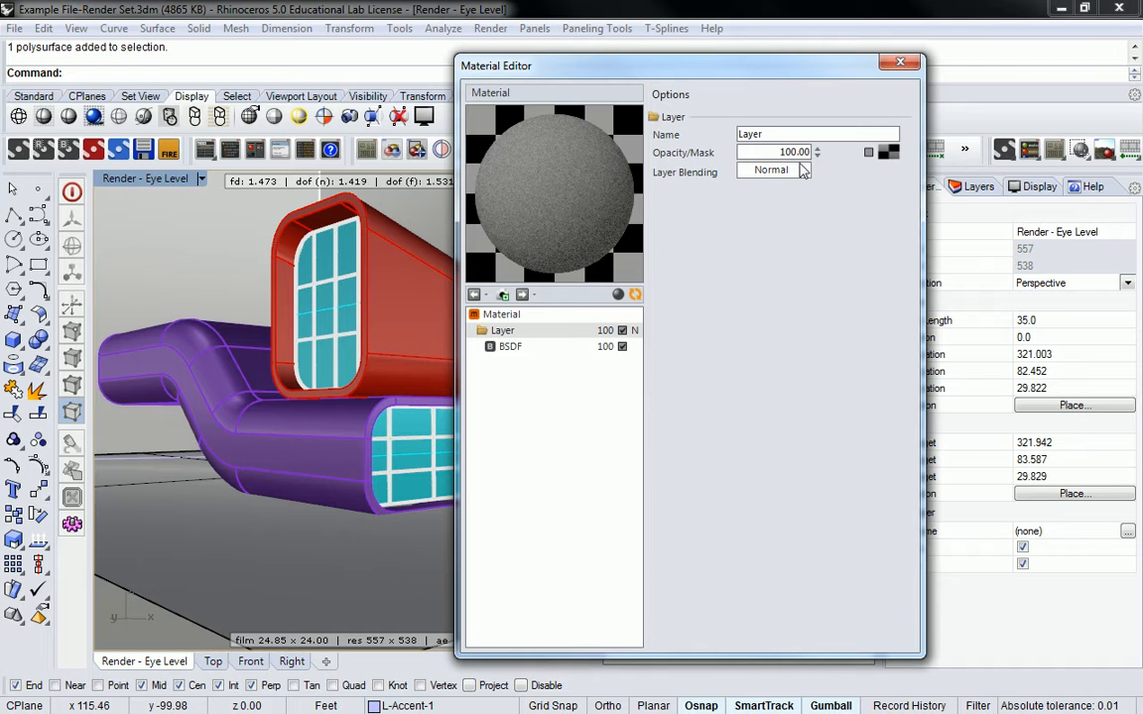
pyautogui.click(524, 349)
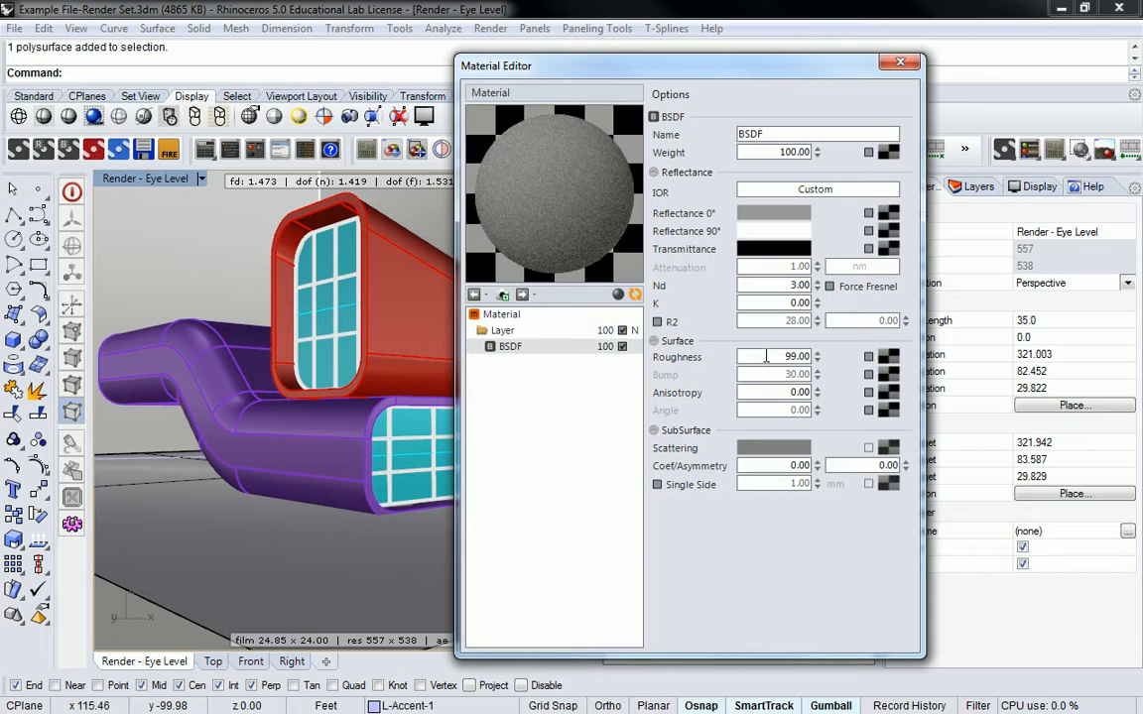
pyautogui.click(761, 216)
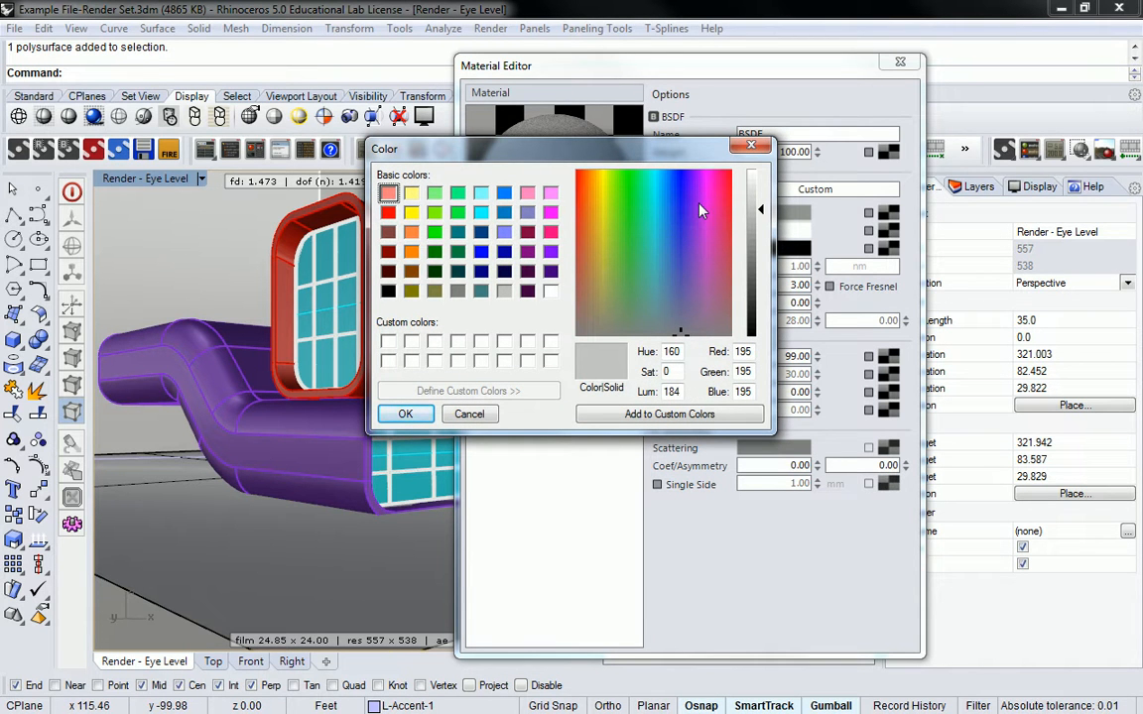
pyautogui.click(551, 212)
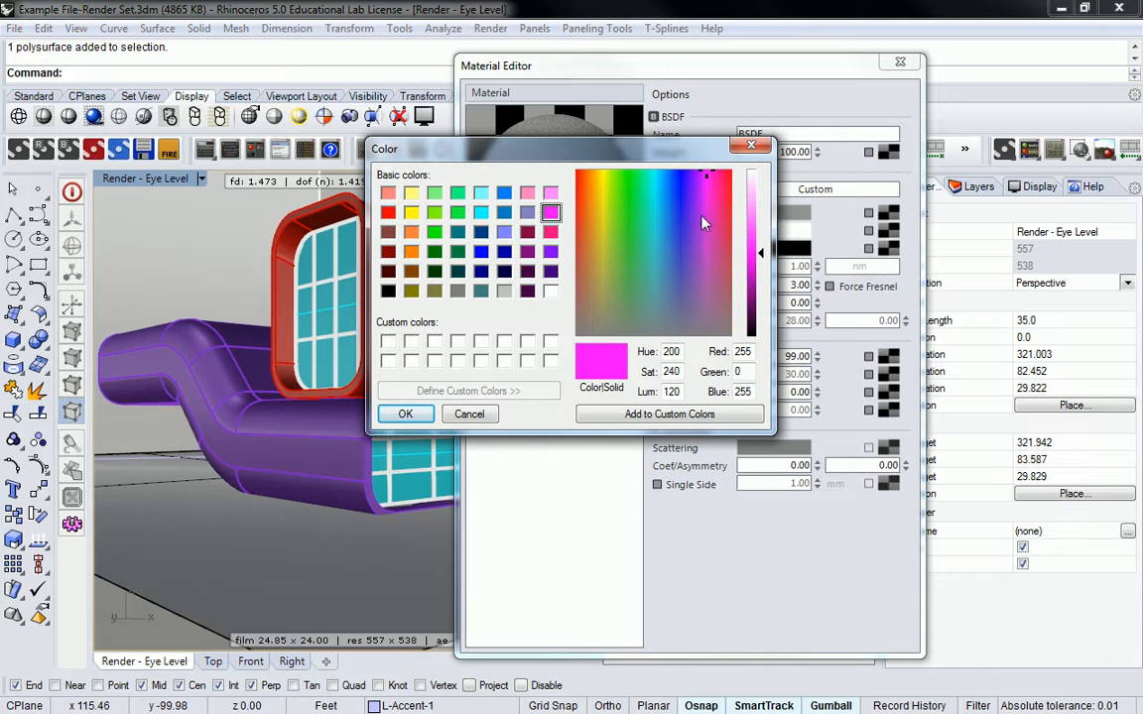
pyautogui.moveTo(709, 179); pyautogui.dragTo(701, 186)
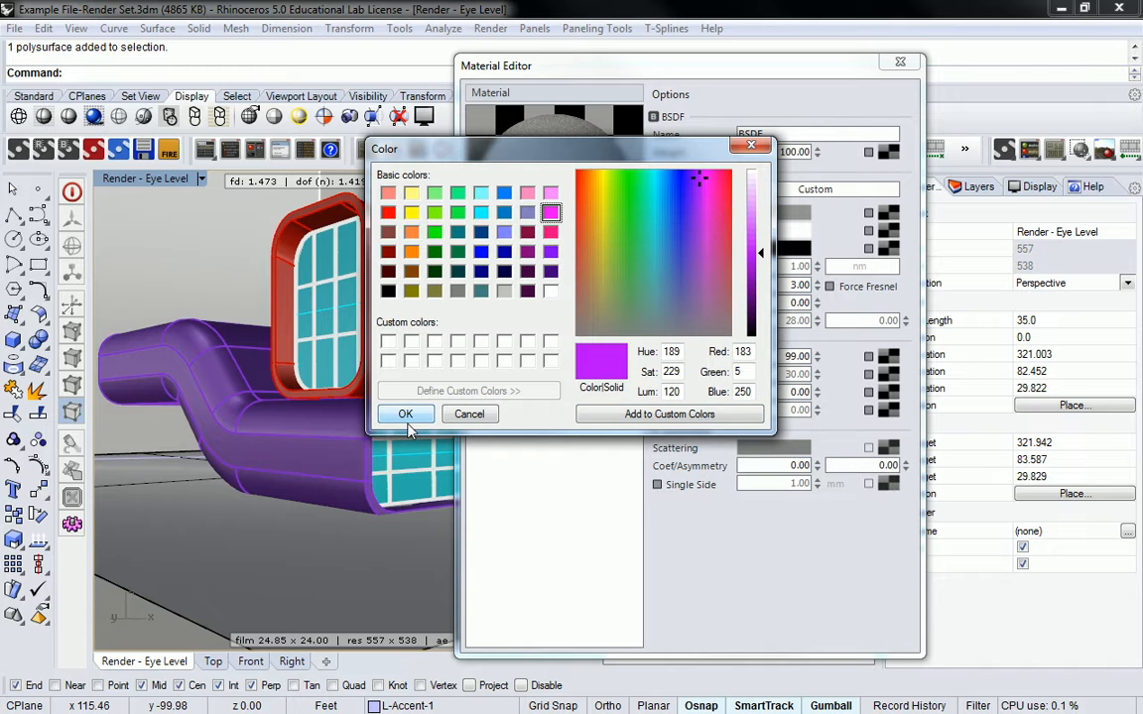
pyautogui.click(695, 178)
pyautogui.moveTo(696, 179); pyautogui.dragTo(703, 188)
pyautogui.click(405, 414)
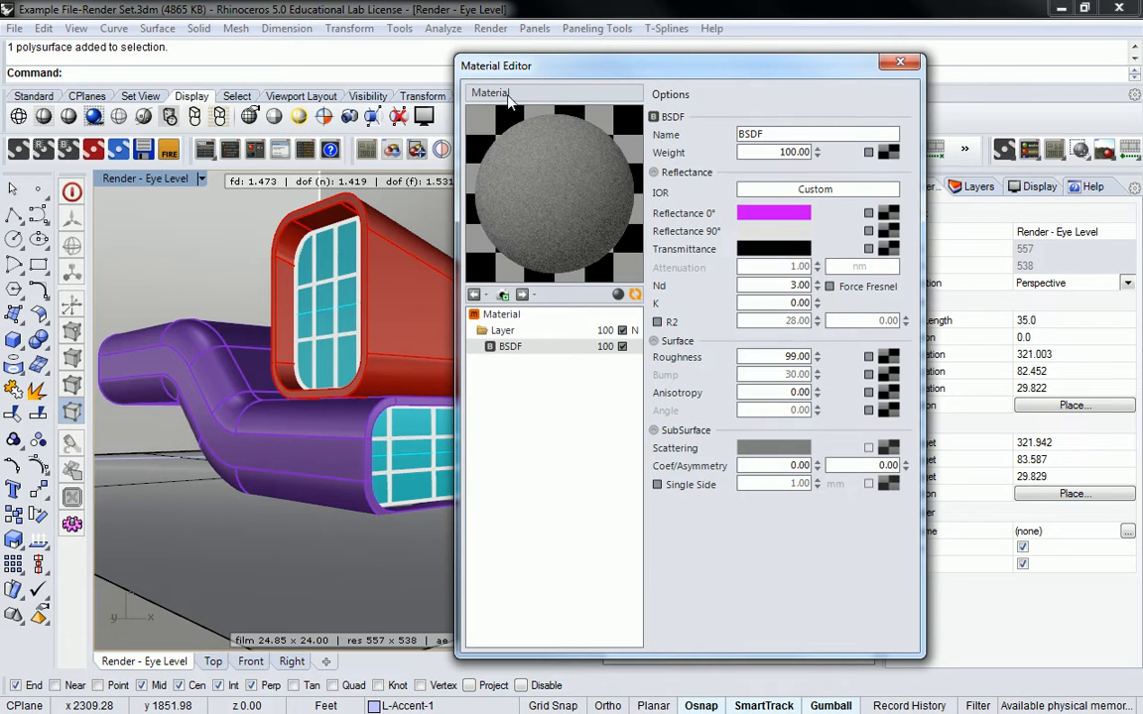
pyautogui.click(635, 295)
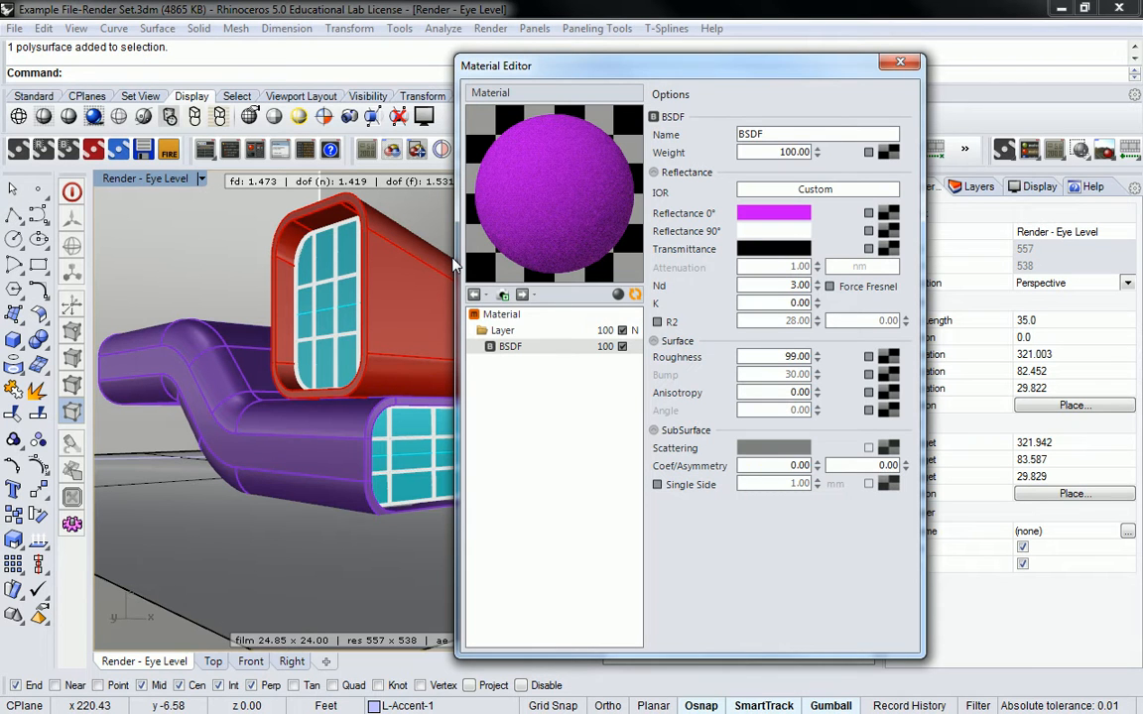
pyautogui.click(900, 61)
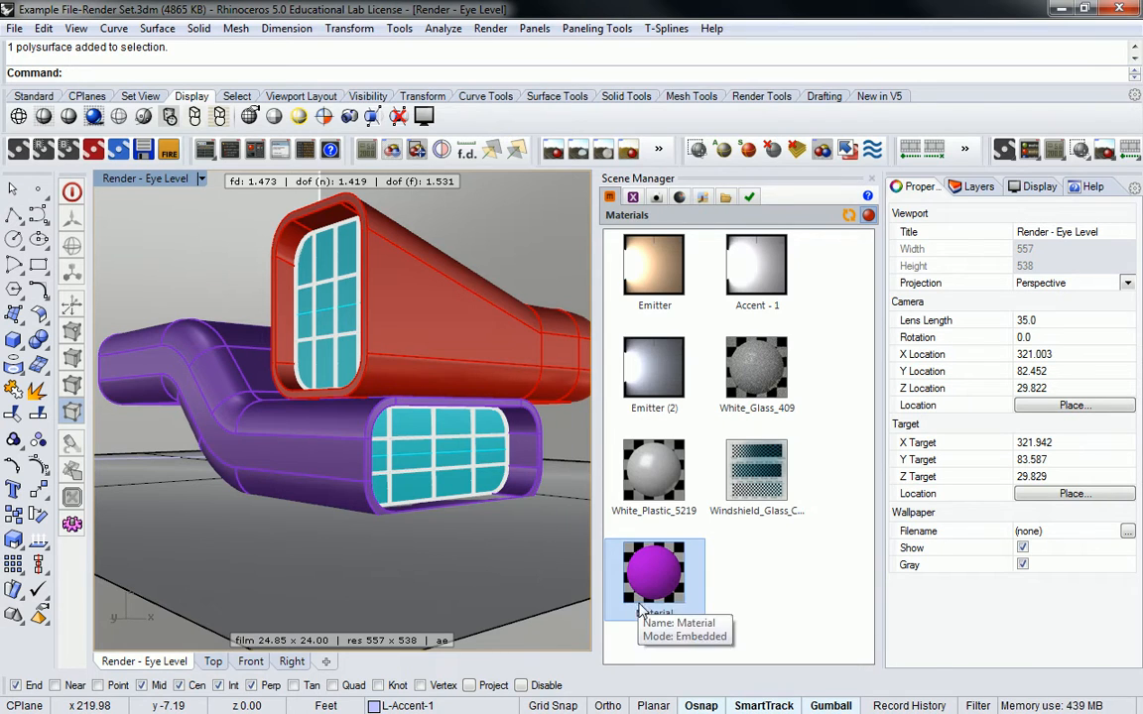
# - Reopen the new material and rename it Purple Matte, then close the editor
pyautogui.doubleClick(651, 573)
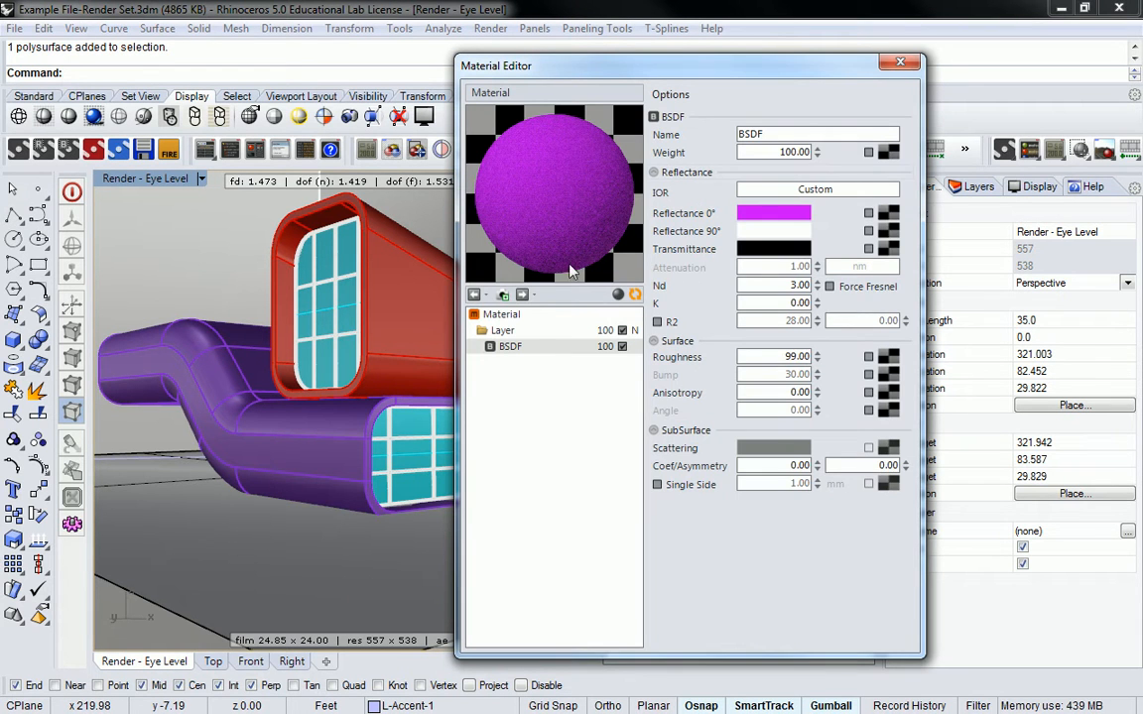
pyautogui.click(474, 295)
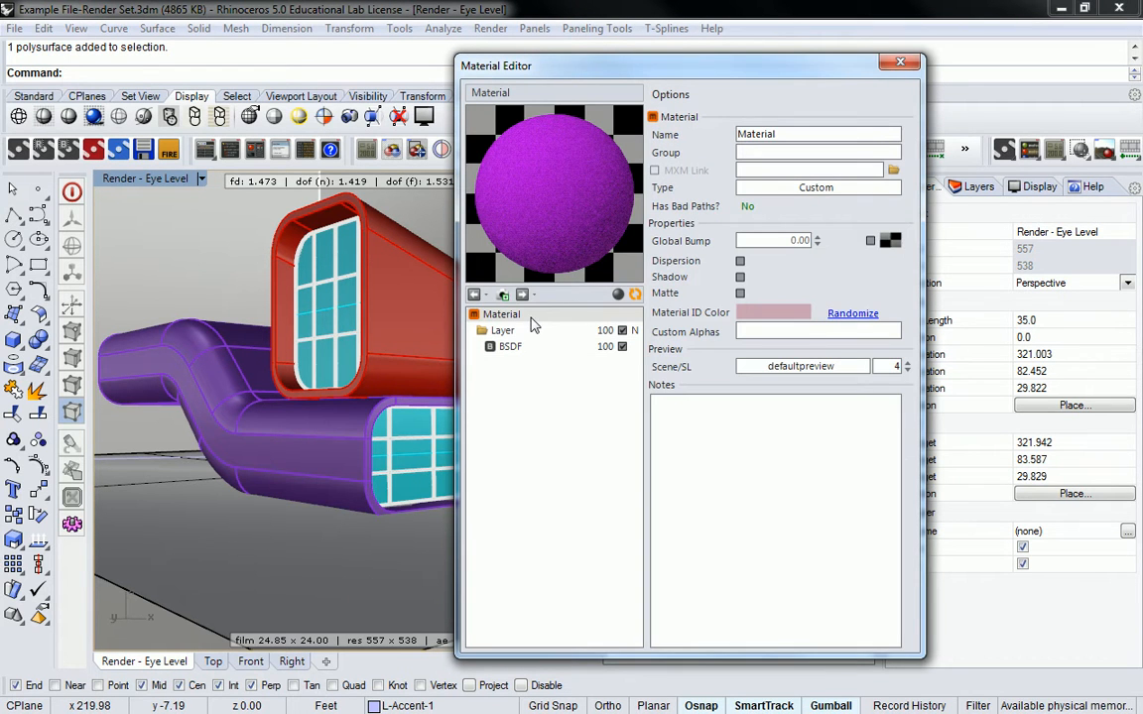
pyautogui.doubleClick(769, 135)
pyautogui.write('Purple Matte')
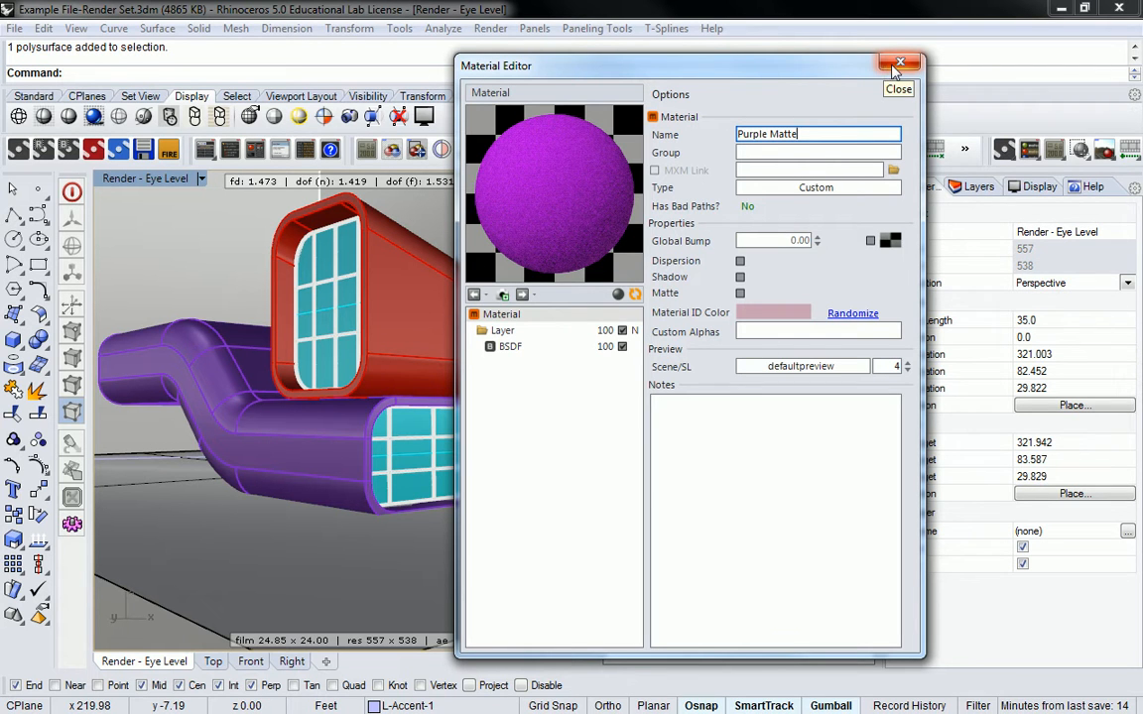
pyautogui.click(536, 347)
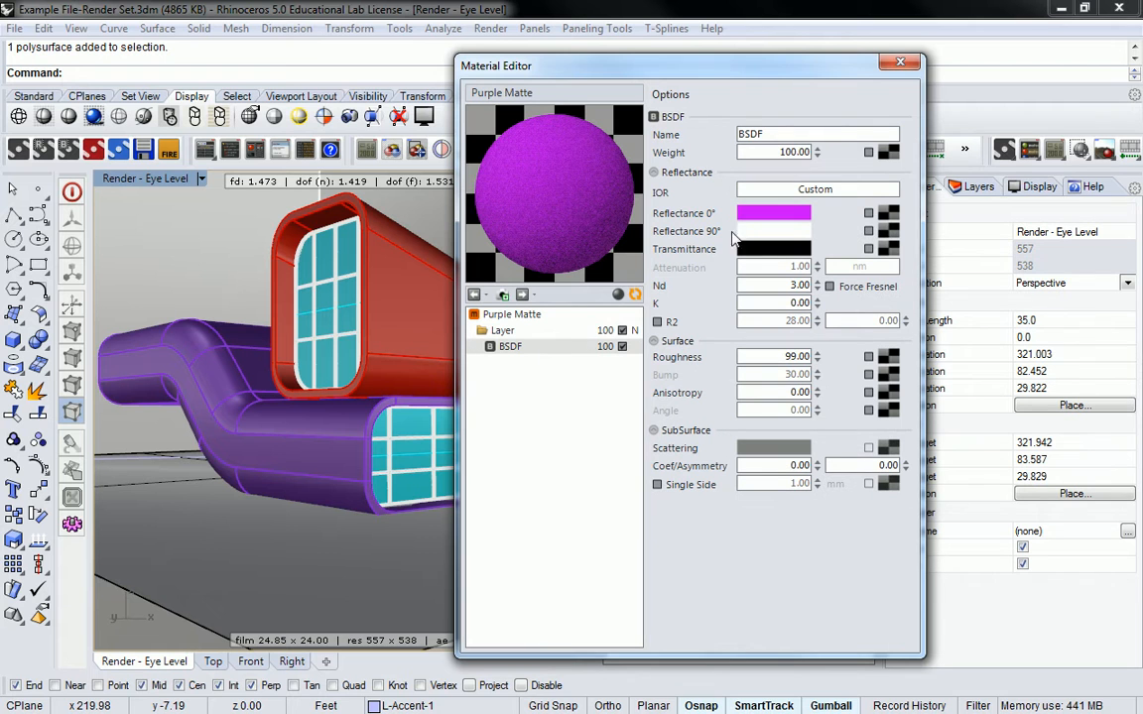
pyautogui.click(904, 65)
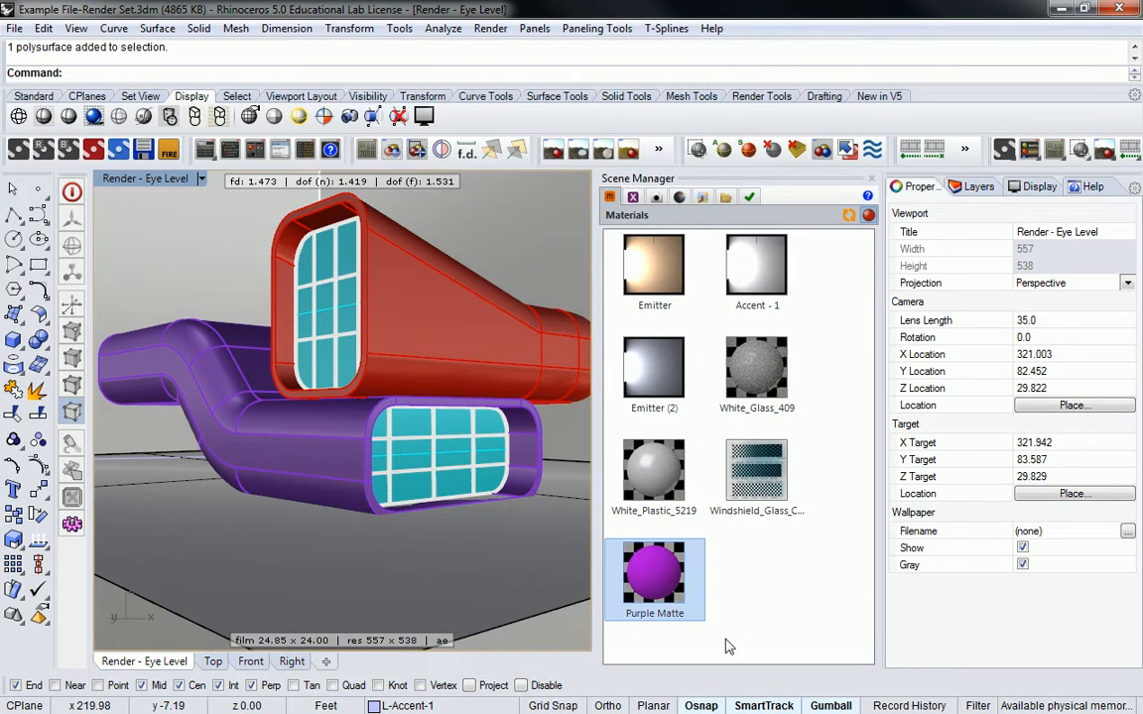
# - Assign the Purple Matte material to layer 0-Layer 02 in the layers list
pyautogui.click(970, 184)
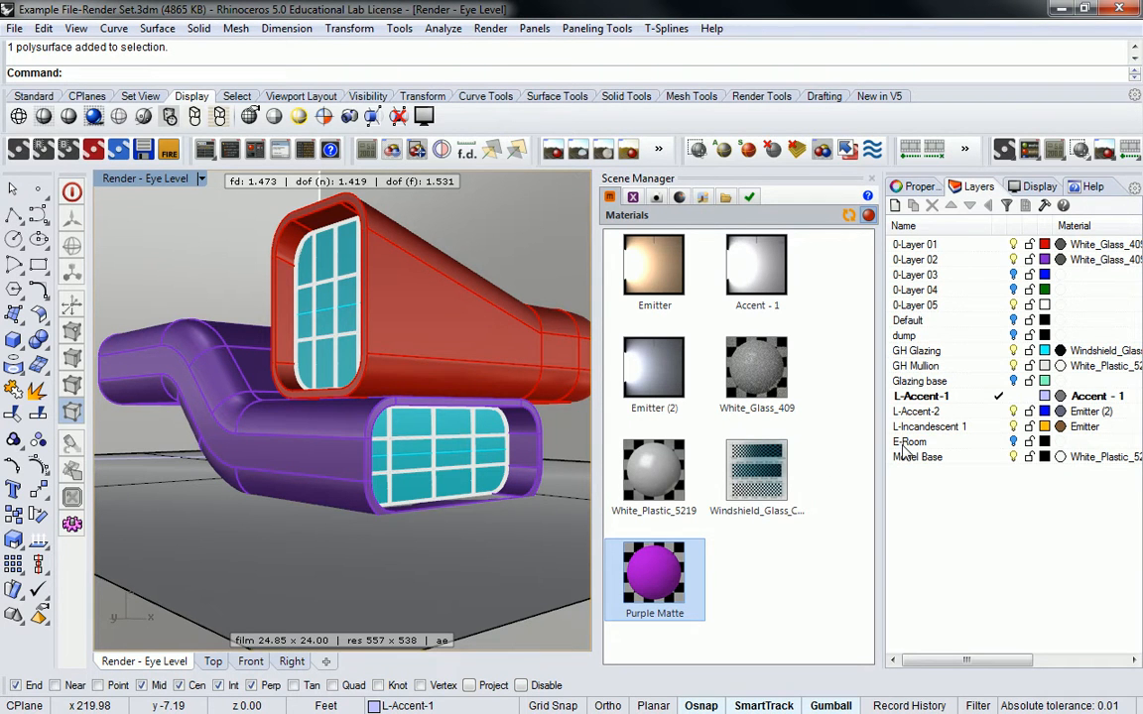
pyautogui.click(377, 298)
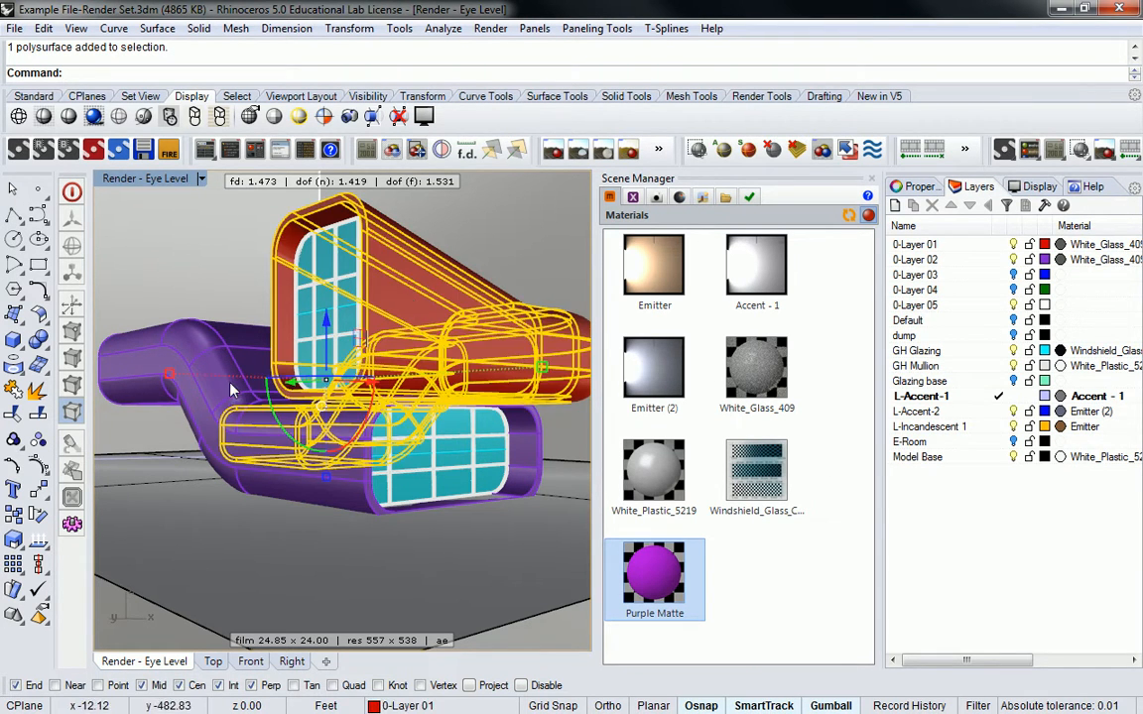
pyautogui.click(207, 345)
pyautogui.press('Escape')
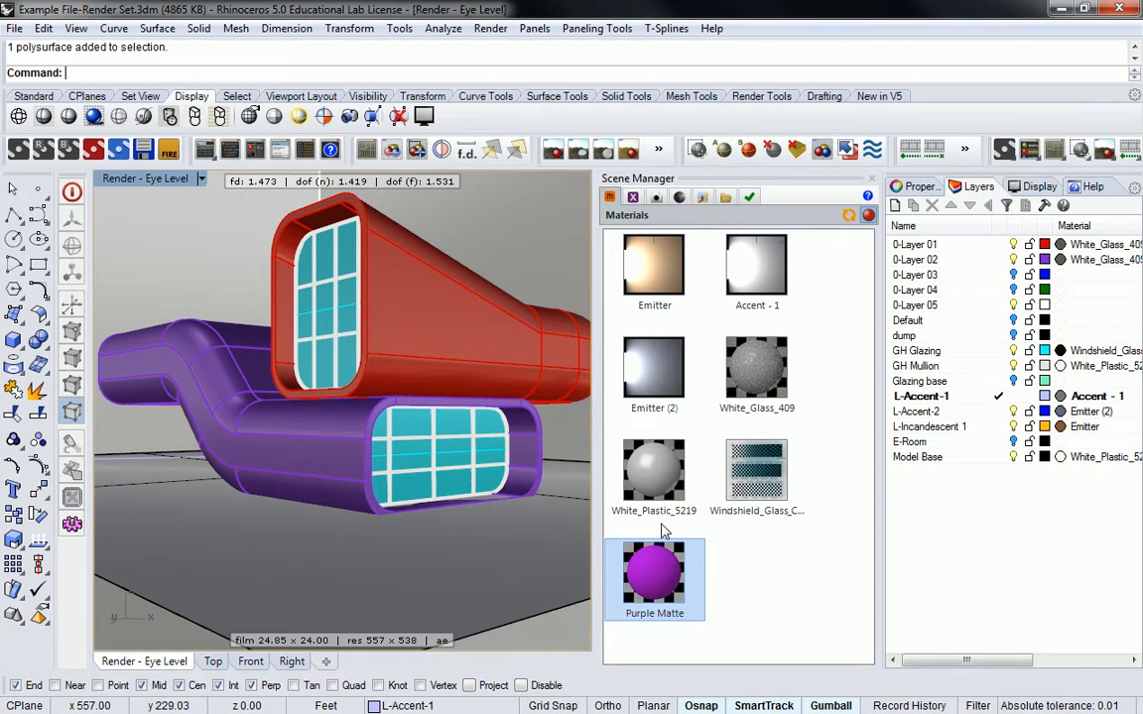
pyautogui.moveTo(675, 590); pyautogui.dragTo(1080, 260)
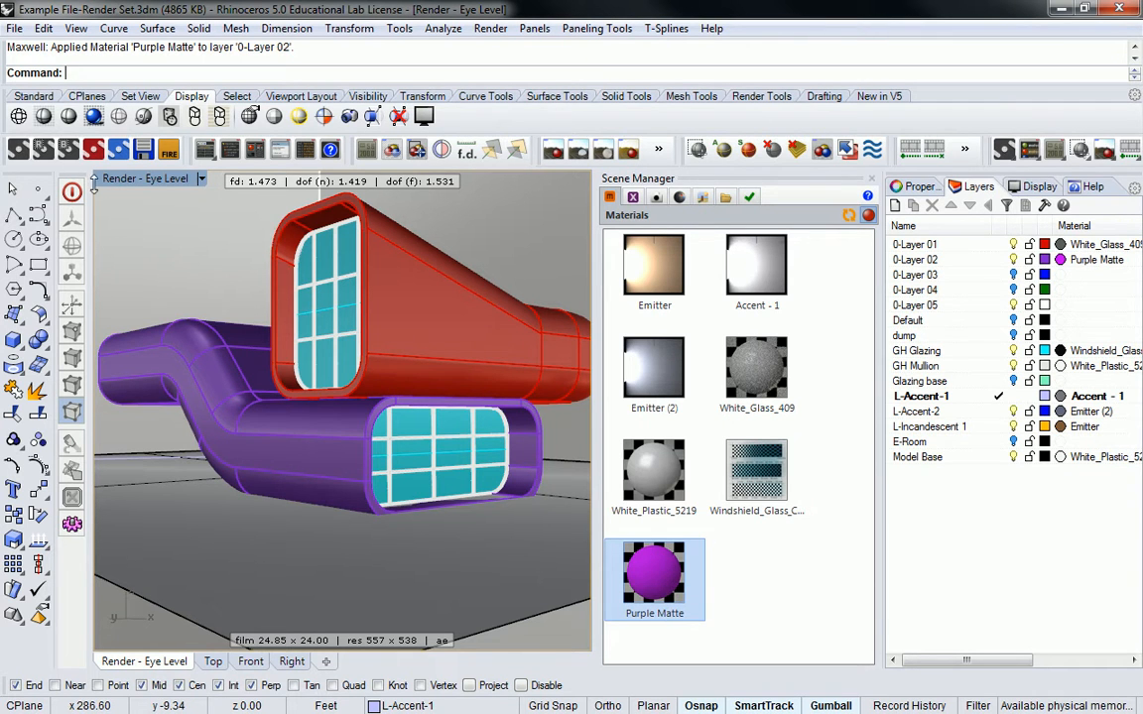
# - Launch a Maxwell render of the Render - Eye Level view
pyautogui.click(19, 150)
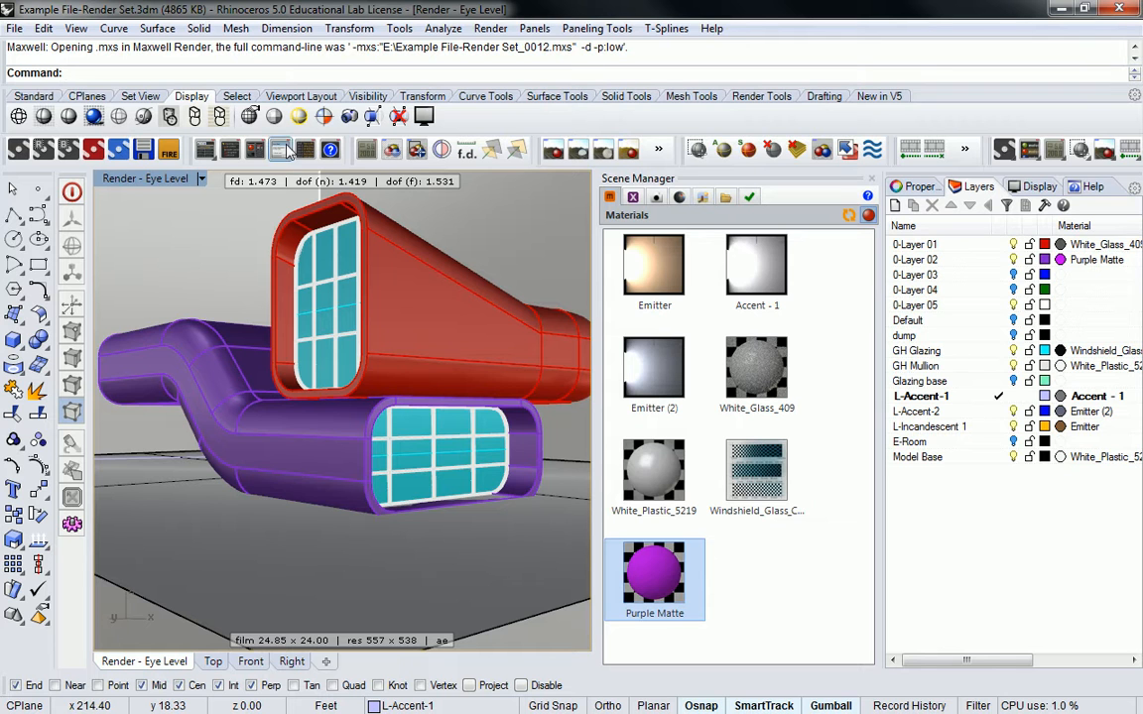
# - Set the Maxwell output render quality to Production
pyautogui.click(656, 197)
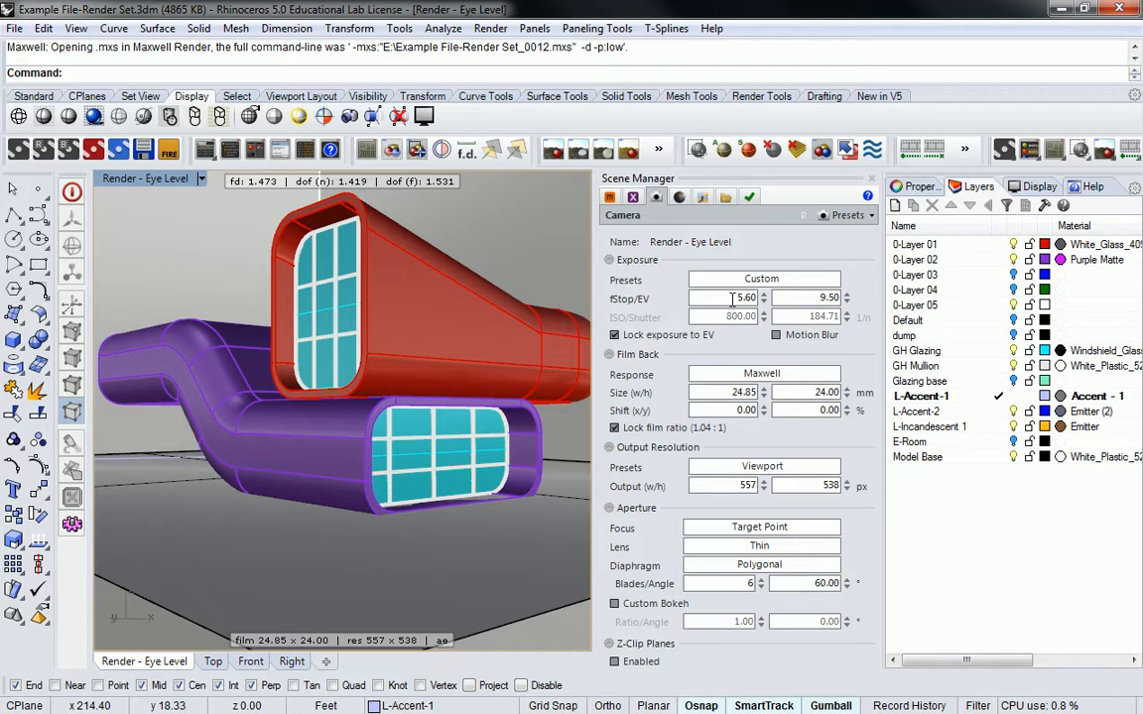
pyautogui.click(726, 196)
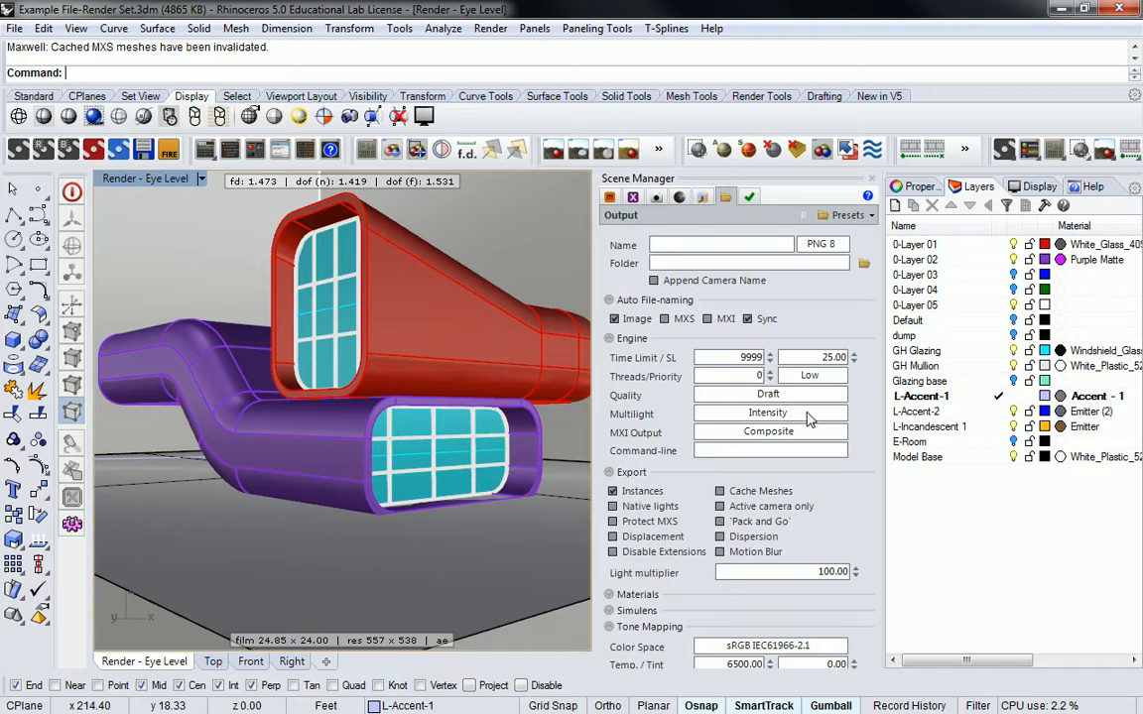
pyautogui.click(767, 396)
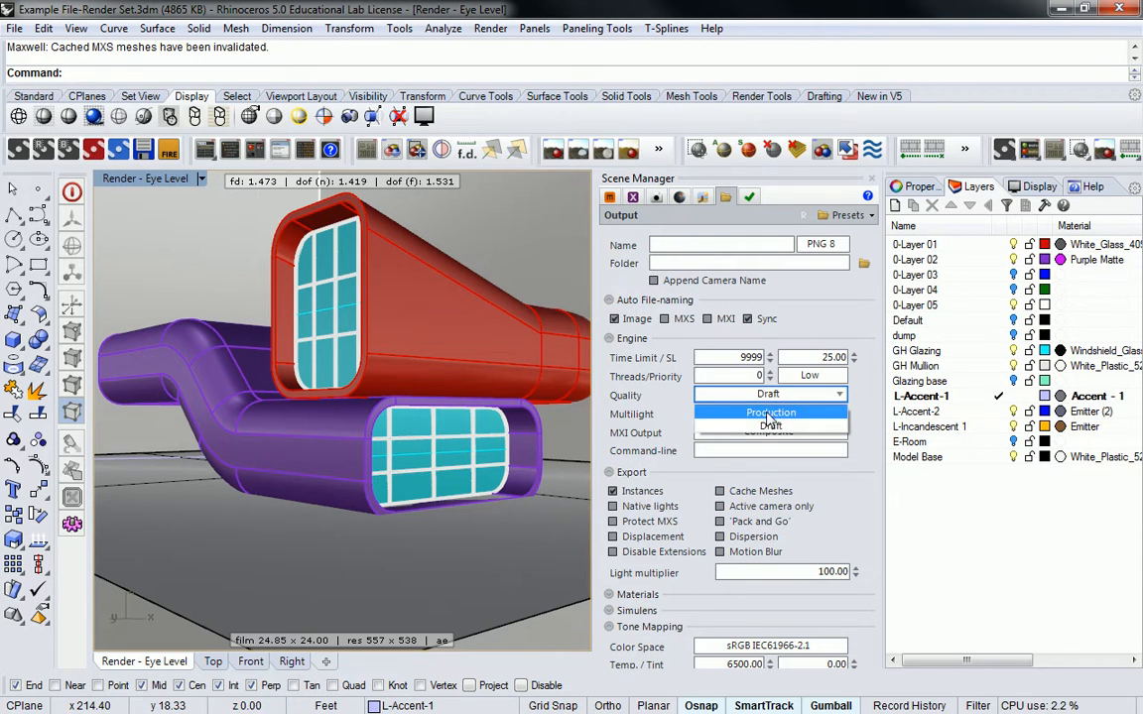
pyautogui.click(767, 411)
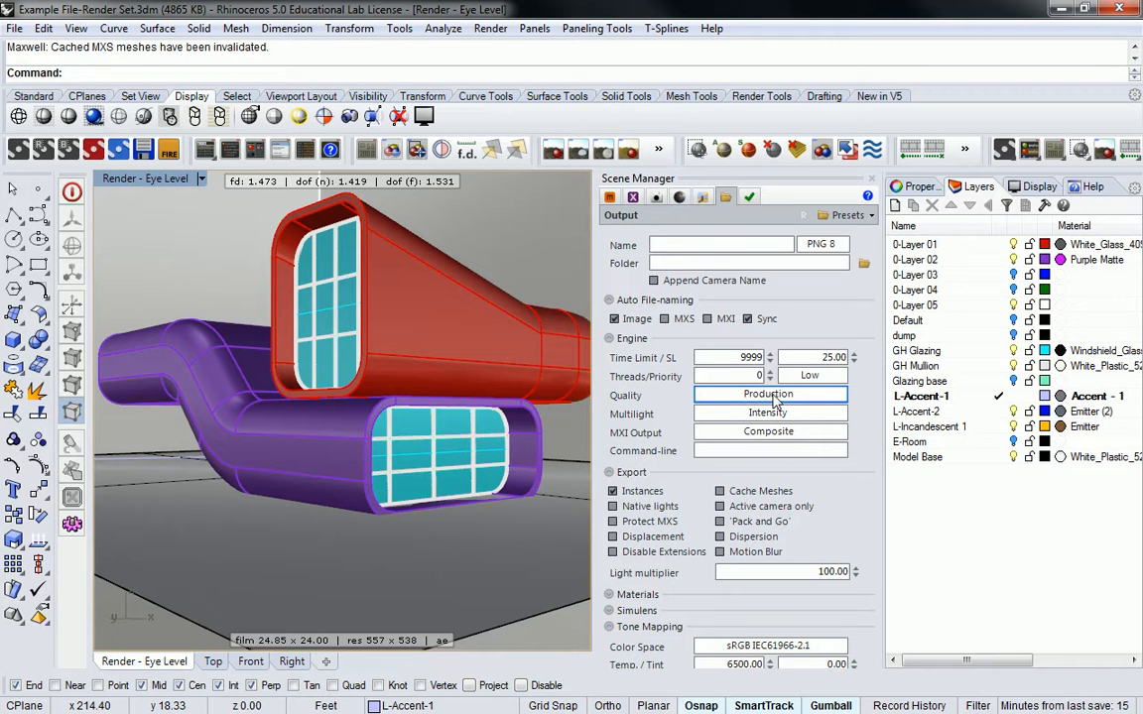
# - Send the scene to Maxwell Render for a new render
pyautogui.click(656, 198)
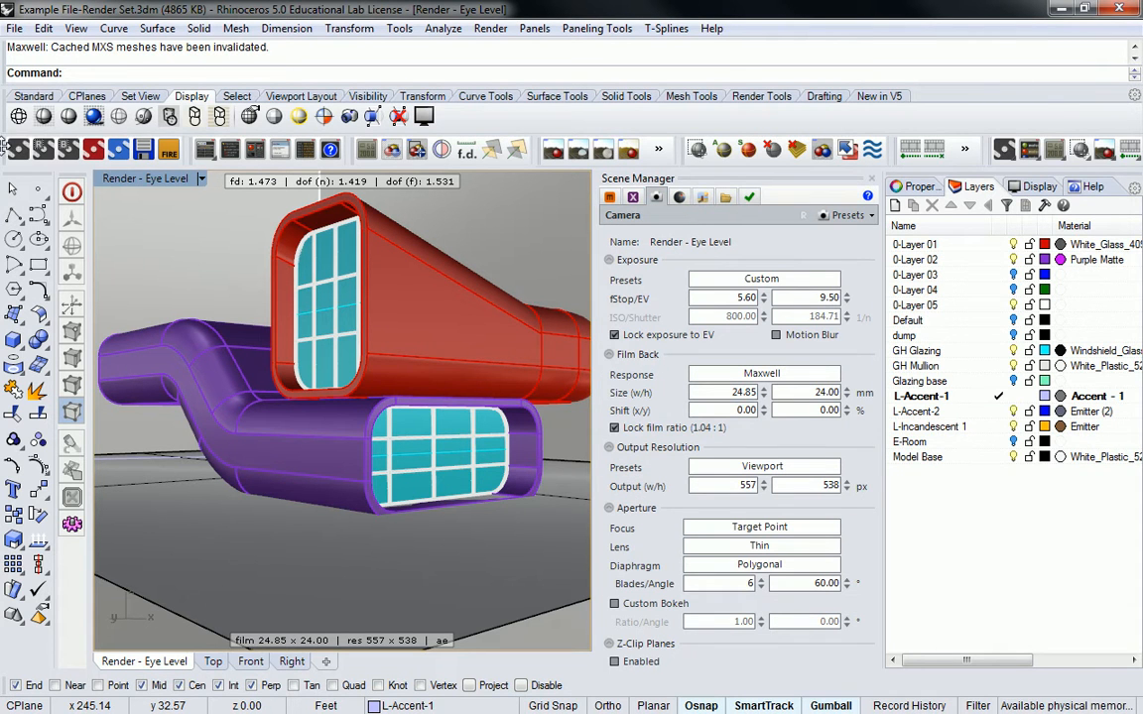
pyautogui.click(18, 149)
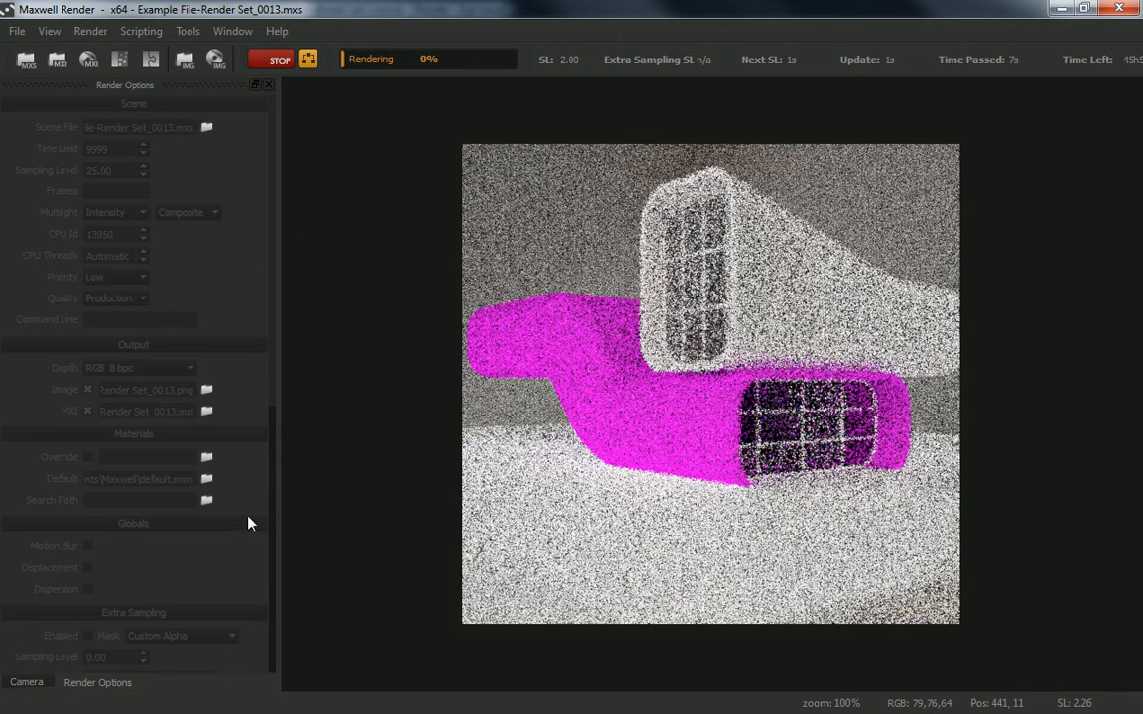
# - Enable the Multilight panel in Maxwell Render and move it aside
pyautogui.rightClick(503, 38)
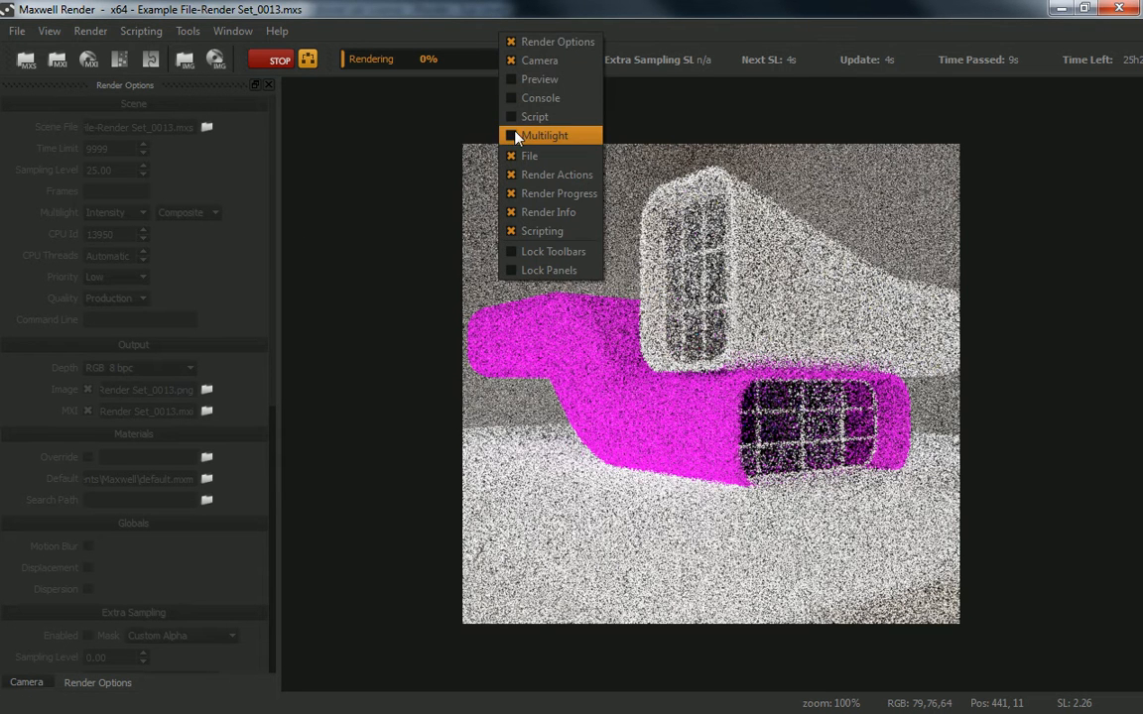
pyautogui.click(545, 135)
pyautogui.moveTo(586, 209); pyautogui.dragTo(1142, 209)
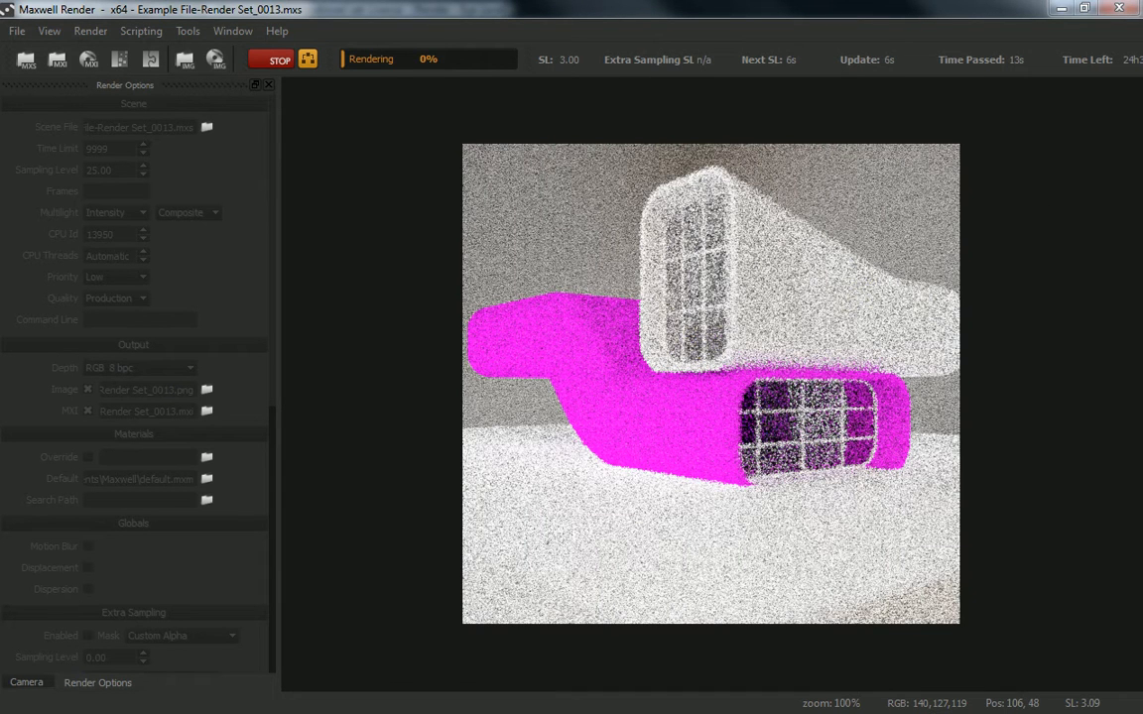
# - Enable the Preview panel and reposition its floating window over the render
pyautogui.rightClick(587, 32)
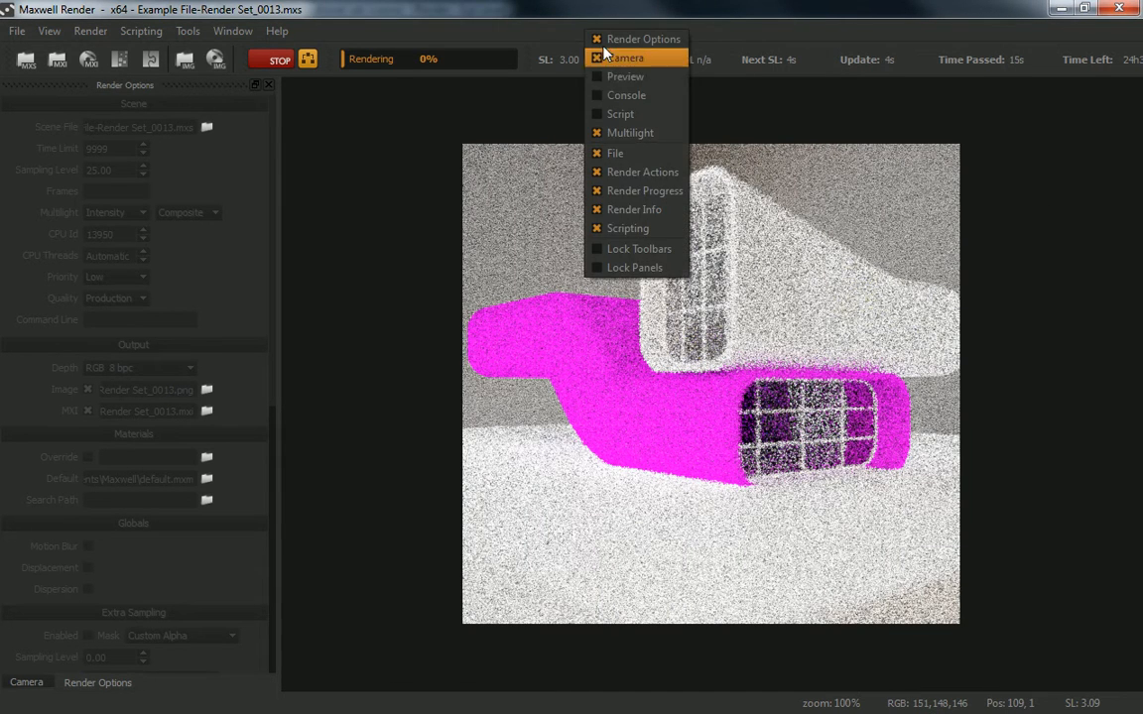
pyautogui.click(607, 79)
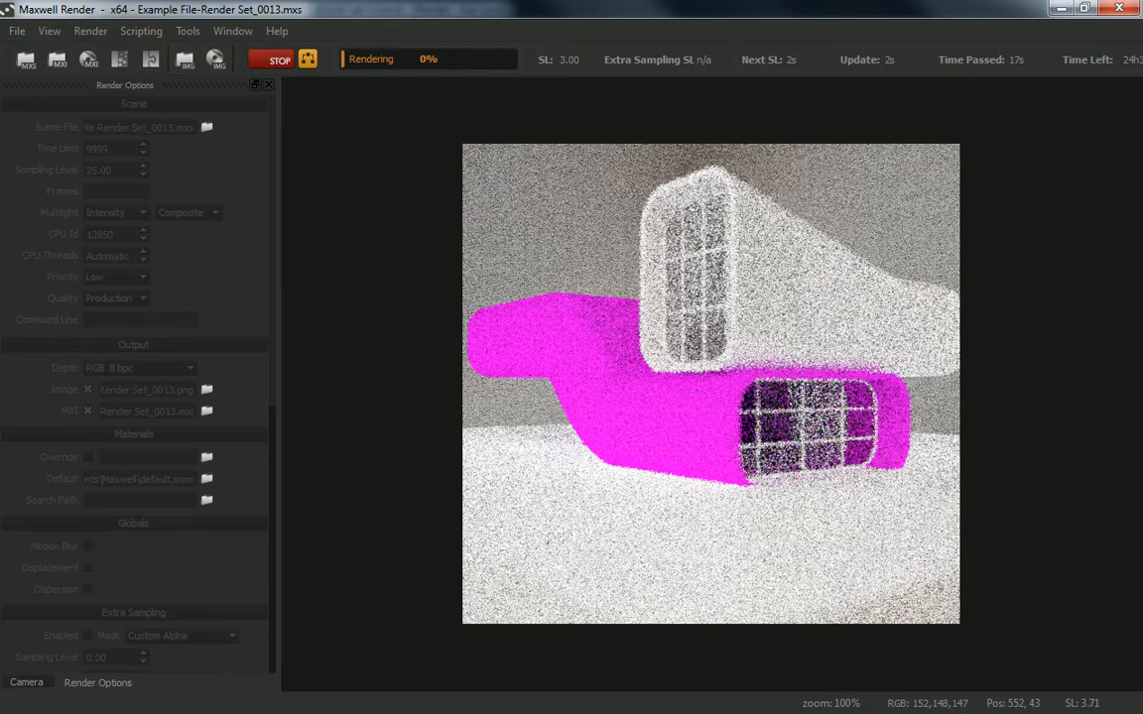
pyautogui.moveTo(479, 243); pyautogui.dragTo(305, 391)
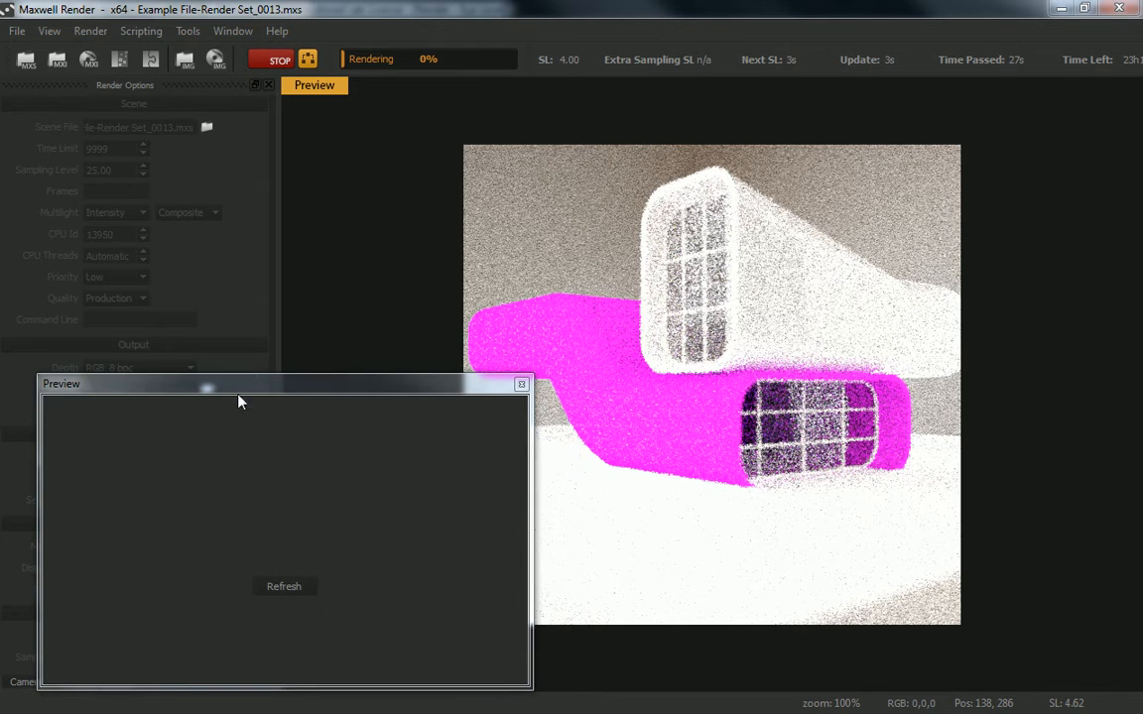
pyautogui.moveTo(238, 395); pyautogui.dragTo(438, 352)
# - Switch the side panel to the Camera settings
pyautogui.click(26, 683)
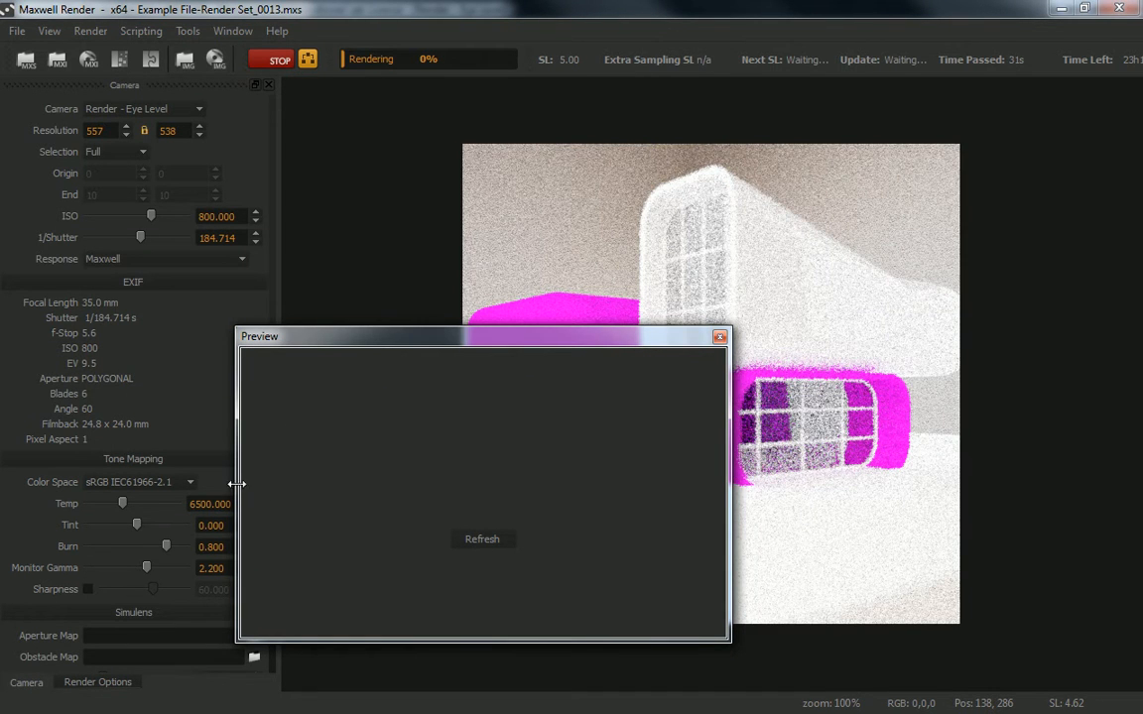
# - Set the camera ISO to 107 and the 1/Shutter value to 252 using the exposure sliders
pyautogui.moveTo(149, 218); pyautogui.dragTo(128, 238)
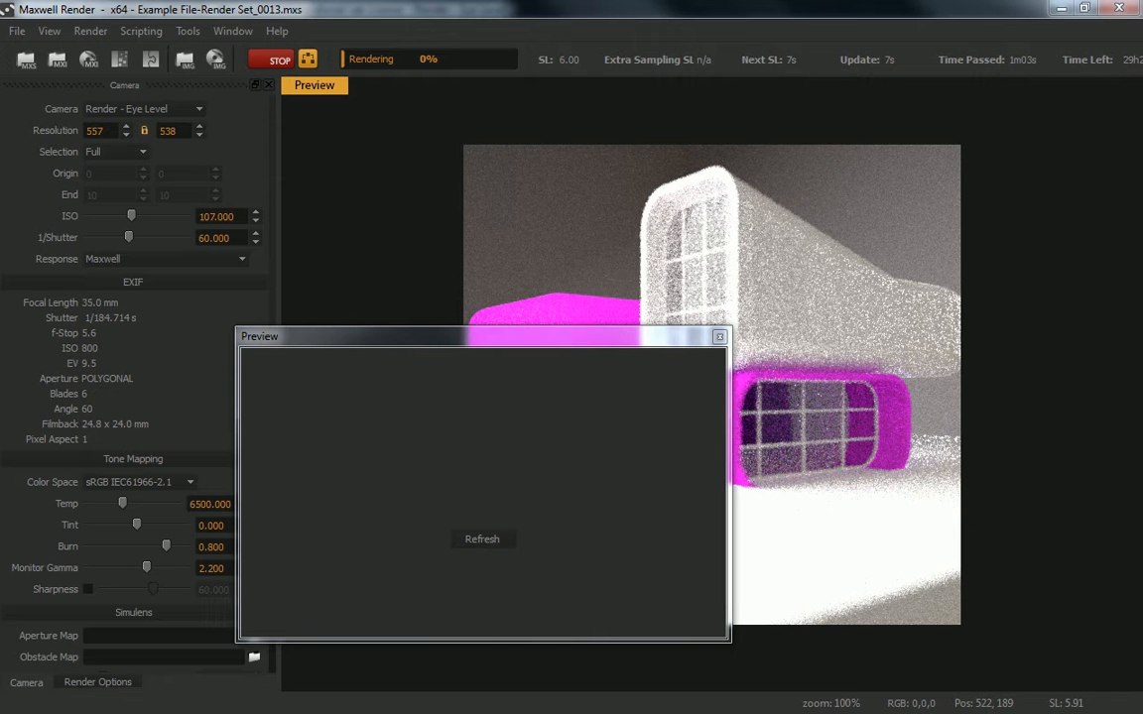
pyautogui.moveTo(129, 237); pyautogui.dragTo(142, 237)
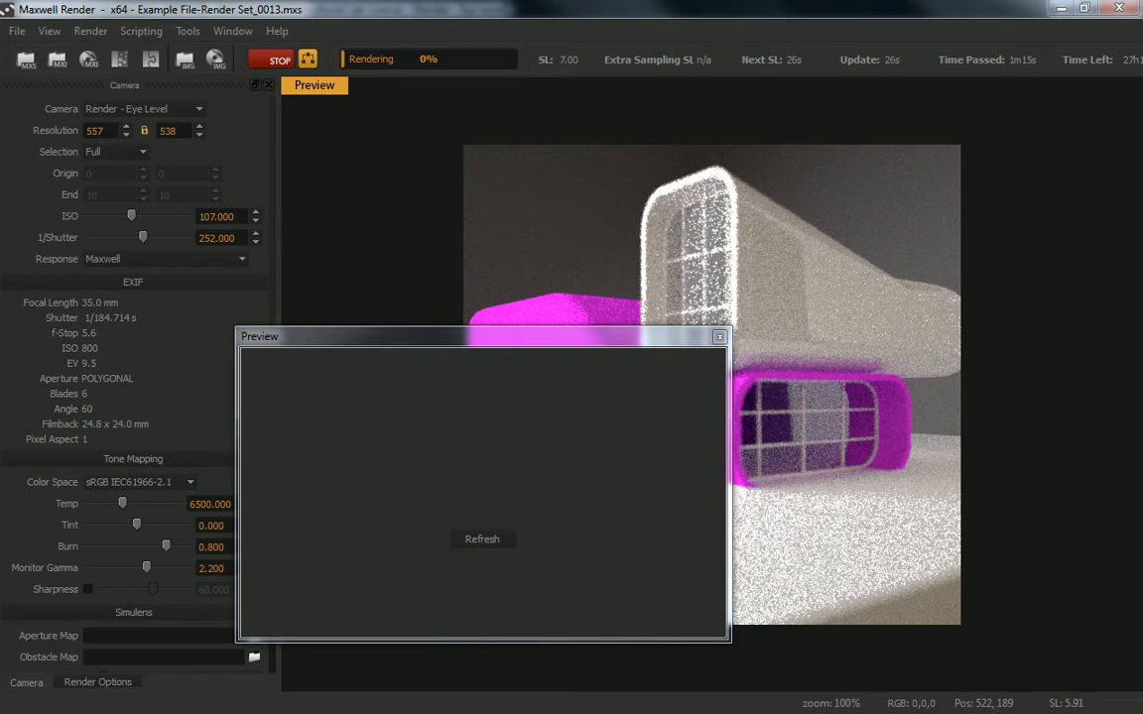
# - Close the floating Preview window and stop the running render, moving the Maxwell window aside
pyautogui.click(720, 337)
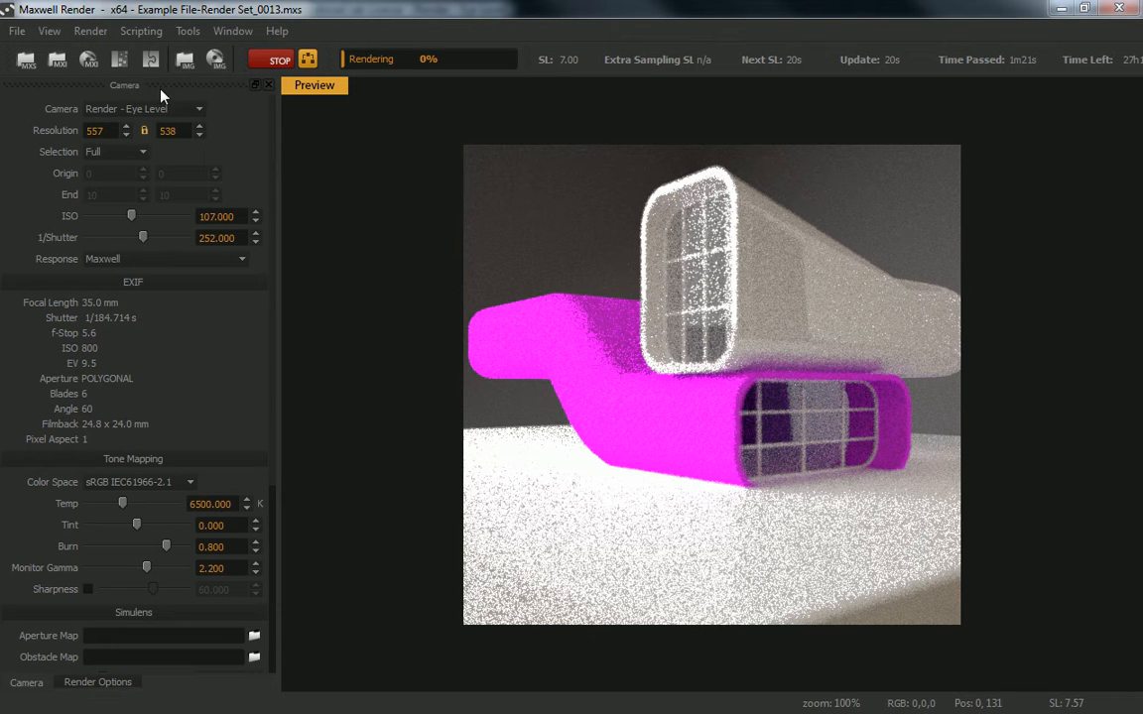
pyautogui.click(279, 58)
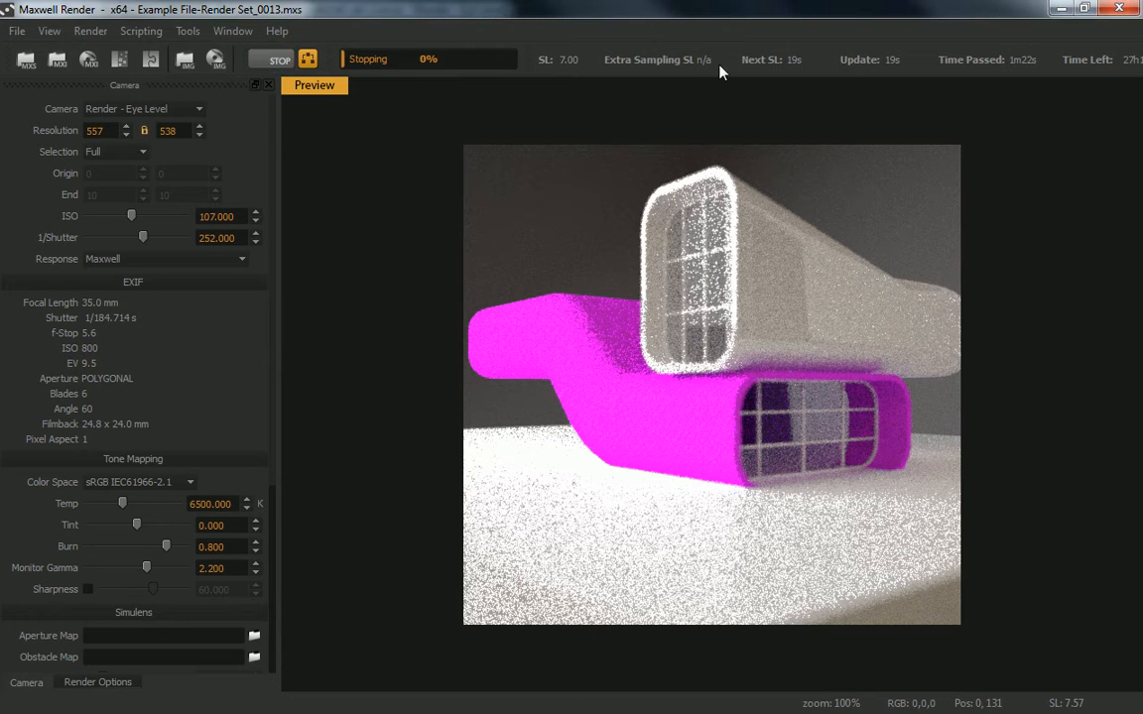
pyautogui.moveTo(888, 8); pyautogui.dragTo(1142, 46)
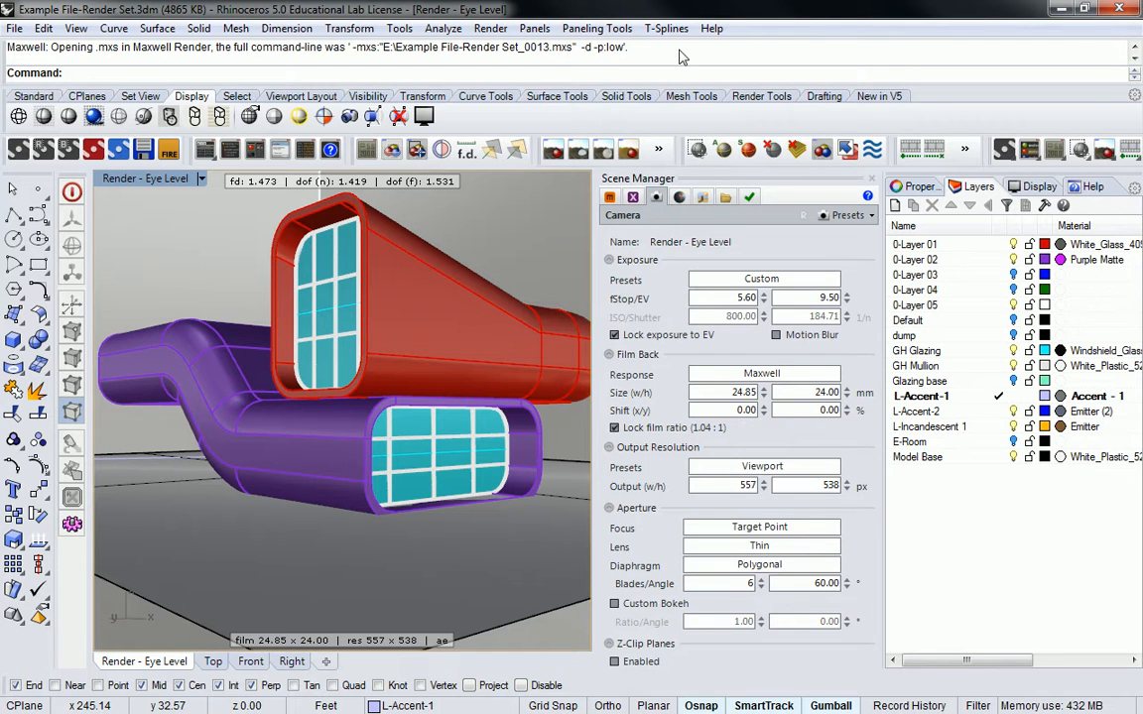
# - Set the camera focus by picking the upper volume's window glazing as the in-focus object
pyautogui.click(441, 151)
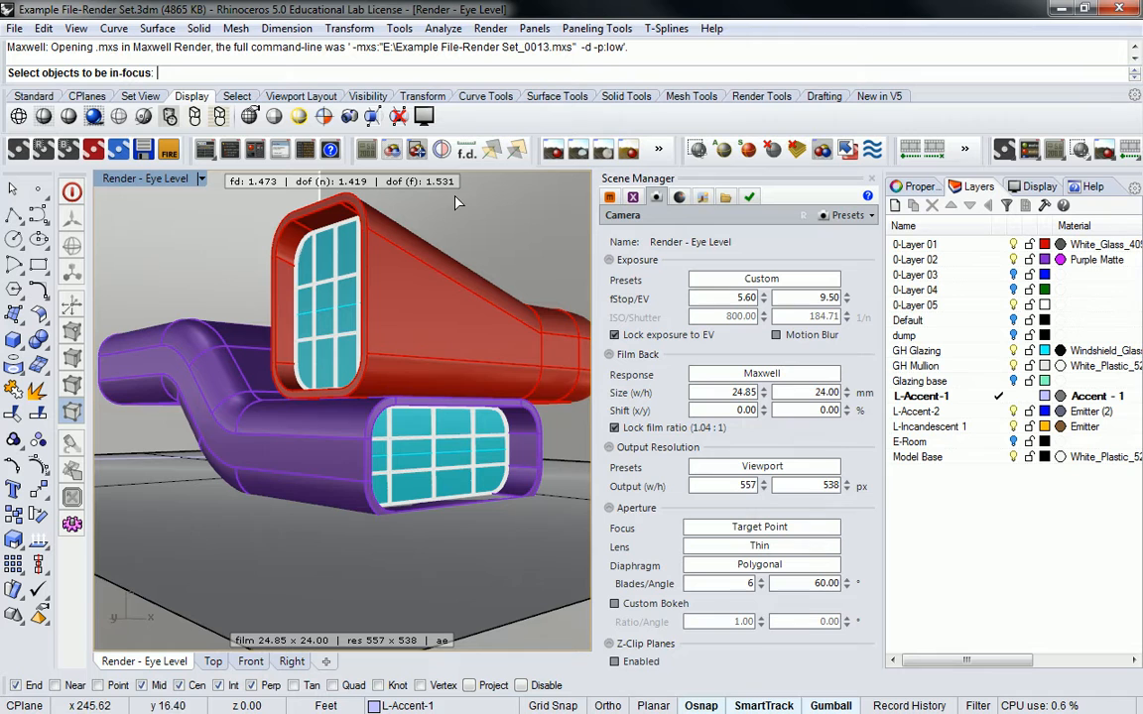
pyautogui.click(345, 340)
pyautogui.click(410, 383)
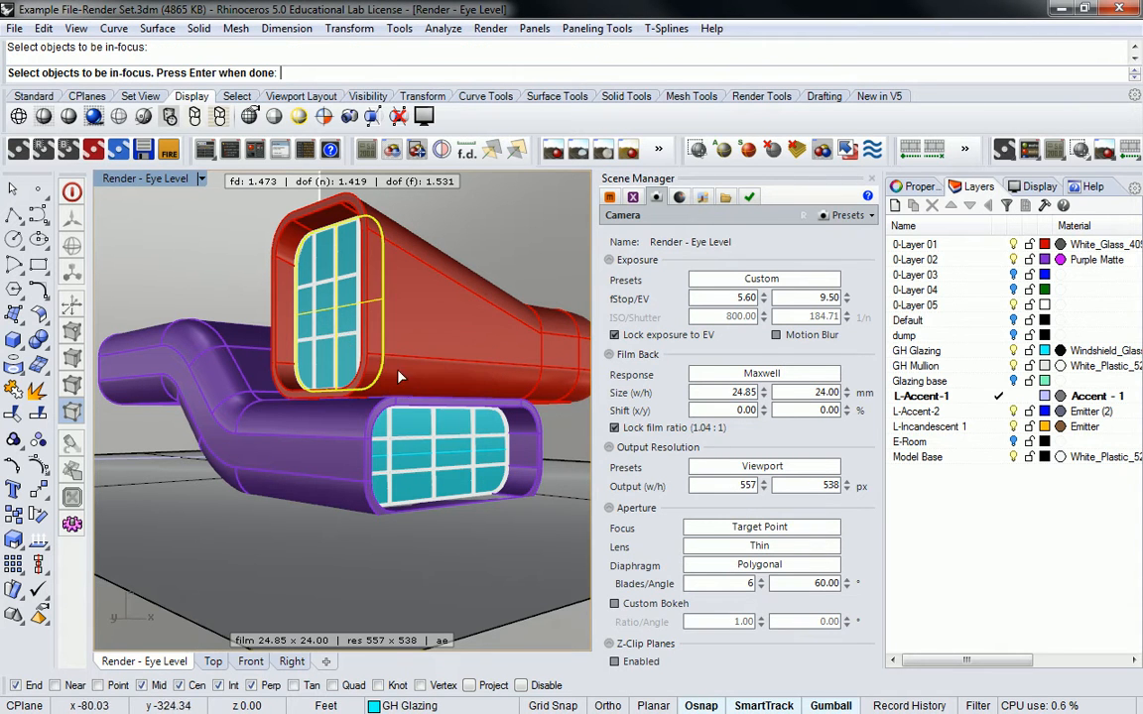
pyautogui.press('Return')
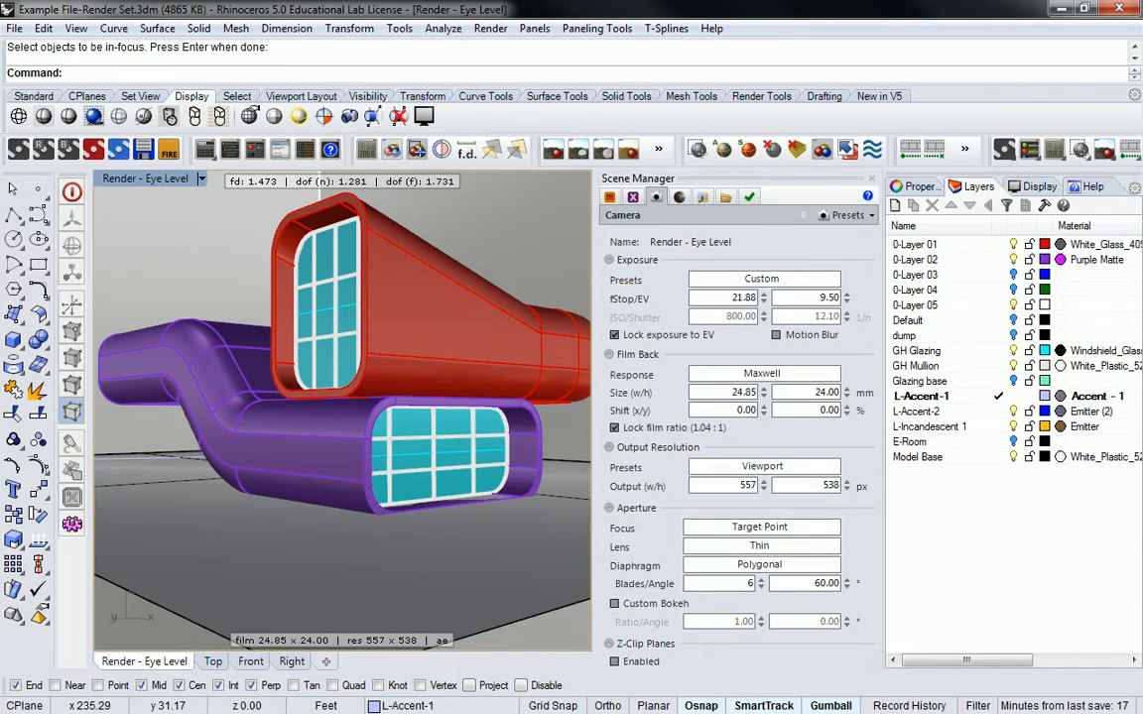
# - Send the scene to Maxwell Render again and zoom into the lower purple volume to inspect the render
pyautogui.click(18, 147)
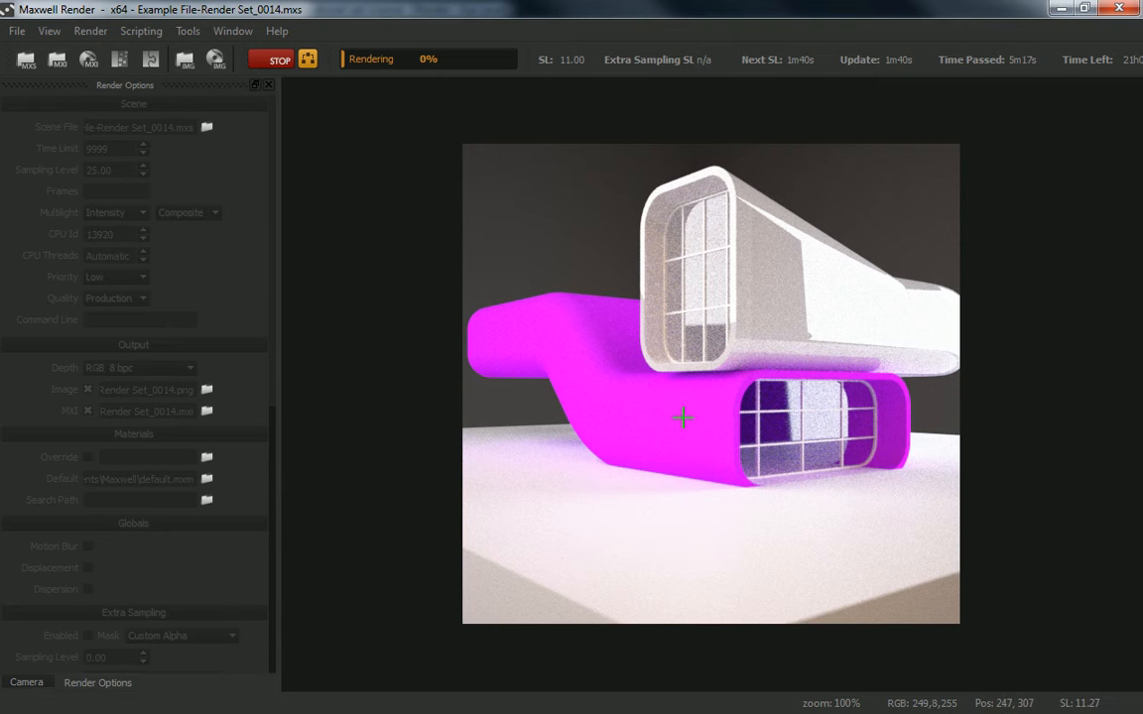
pyautogui.scroll(3, 871, 482)
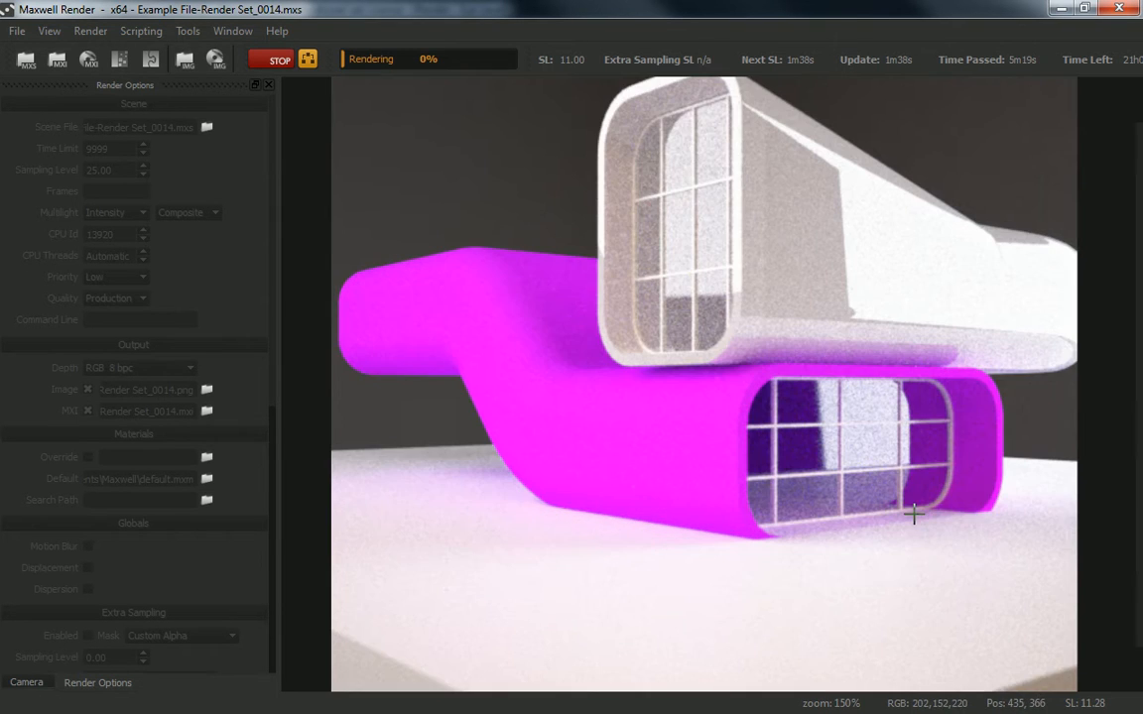
pyautogui.scroll(3, 971, 536)
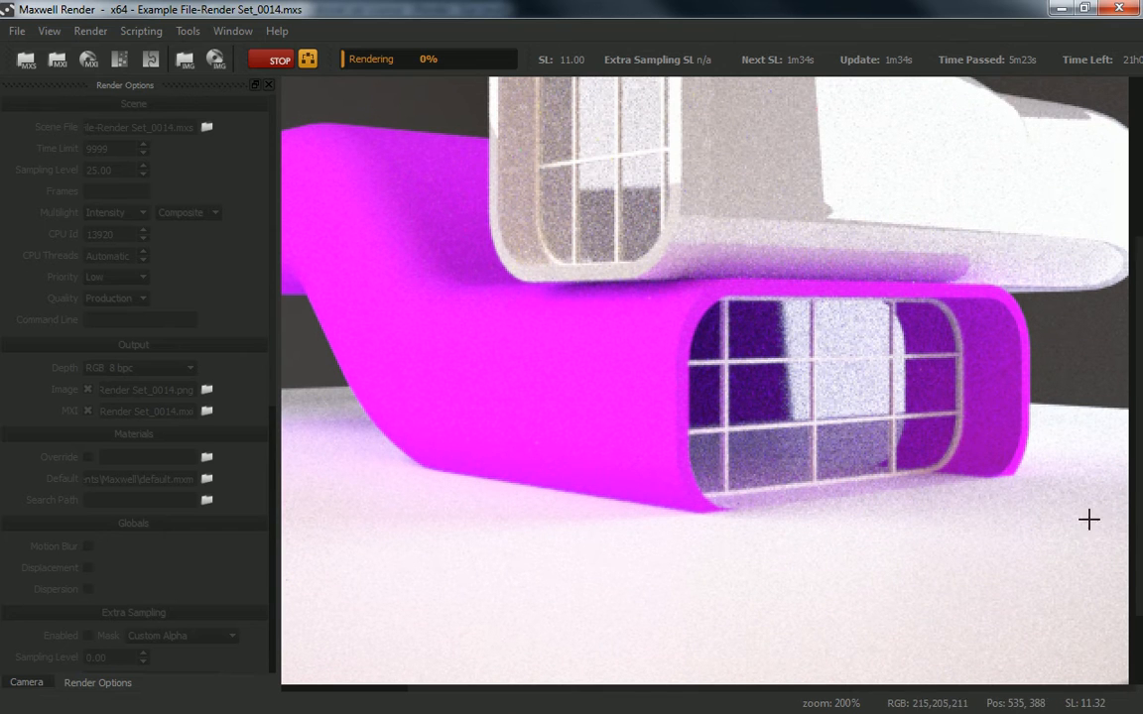
pyautogui.scroll(2, 1006, 492)
pyautogui.moveTo(1016, 531); pyautogui.dragTo(667, 383)
pyautogui.moveTo(960, 356); pyautogui.dragTo(768, 385)
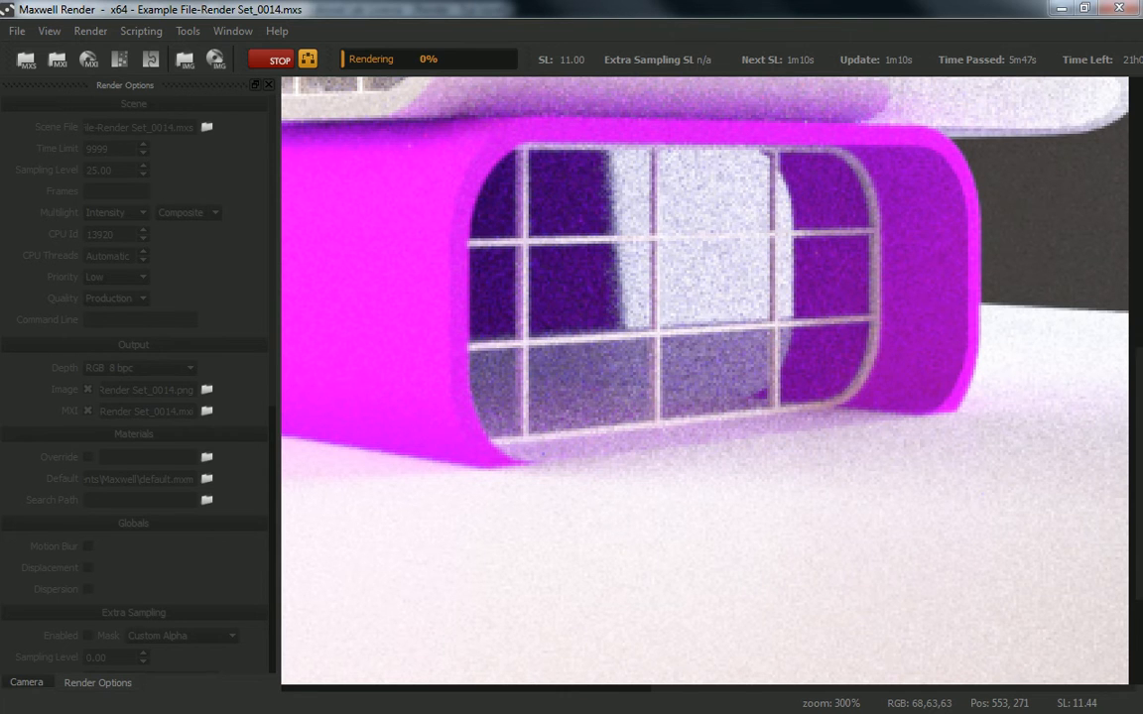
pyautogui.scroll(4, 809, 482)
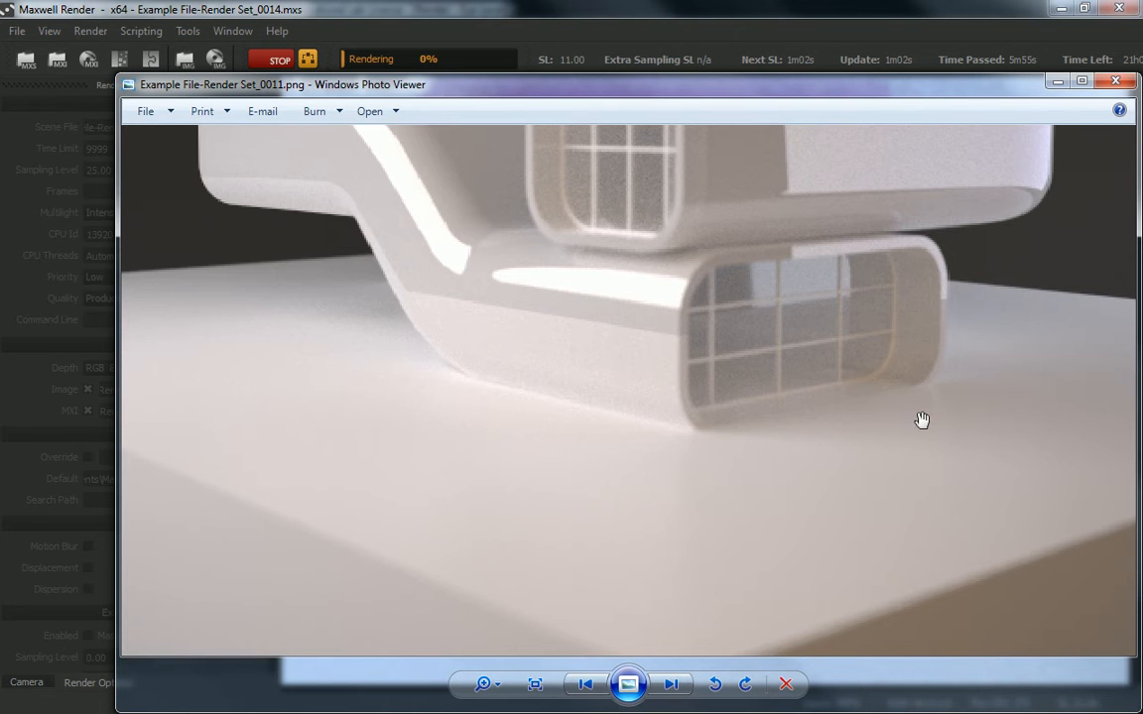
# - Compare the earlier render Example File-Render Set_0011.png with the current render by zooming and panning both views
pyautogui.scroll(1, 918, 400)
pyautogui.scroll(1, 942, 373)
pyautogui.moveTo(942, 373); pyautogui.dragTo(860, 318)
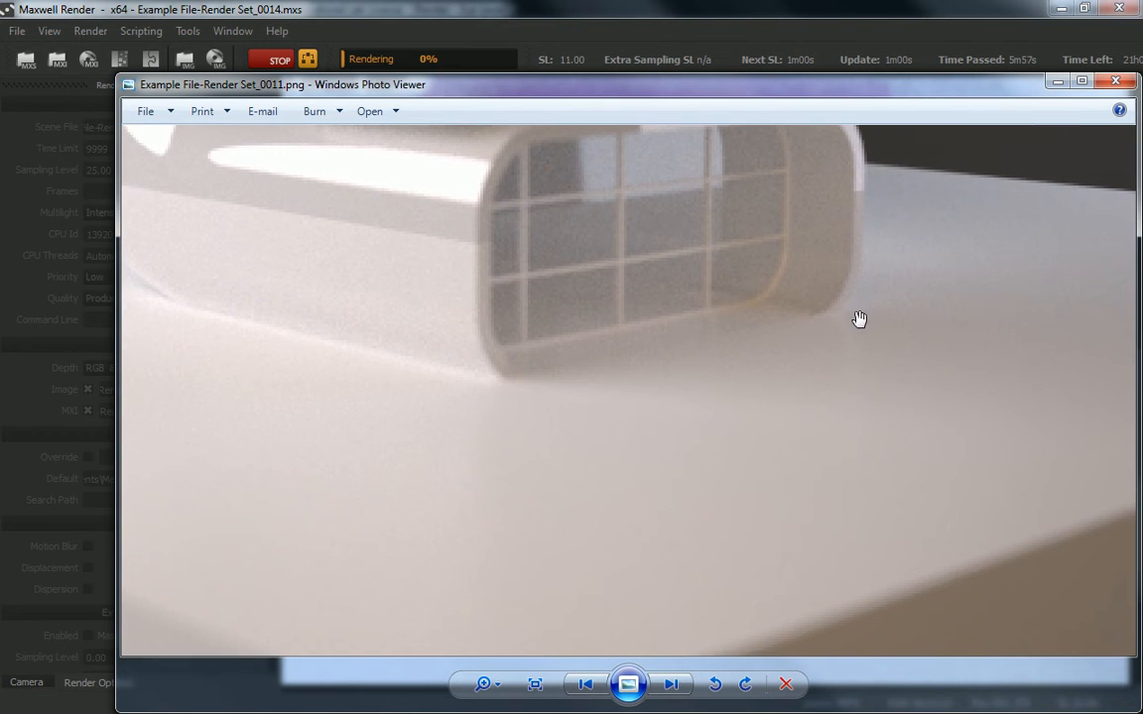
pyautogui.moveTo(819, 446); pyautogui.dragTo(817, 411)
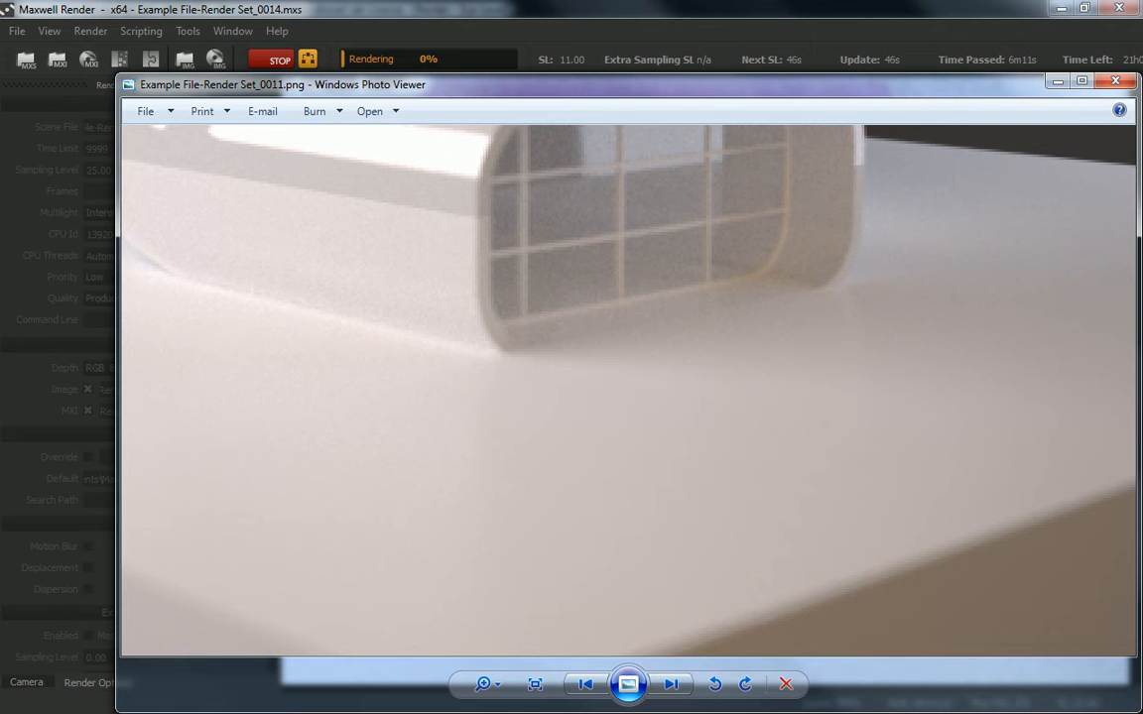
pyautogui.click(1058, 80)
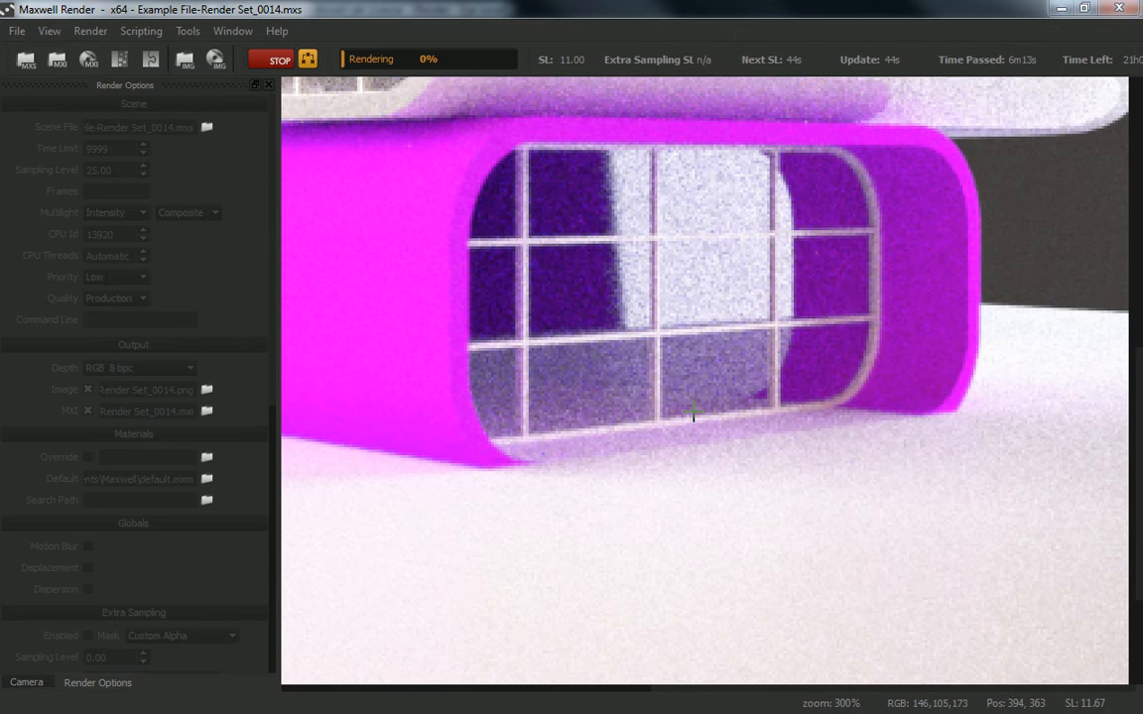
pyautogui.scroll(-2, 839, 345)
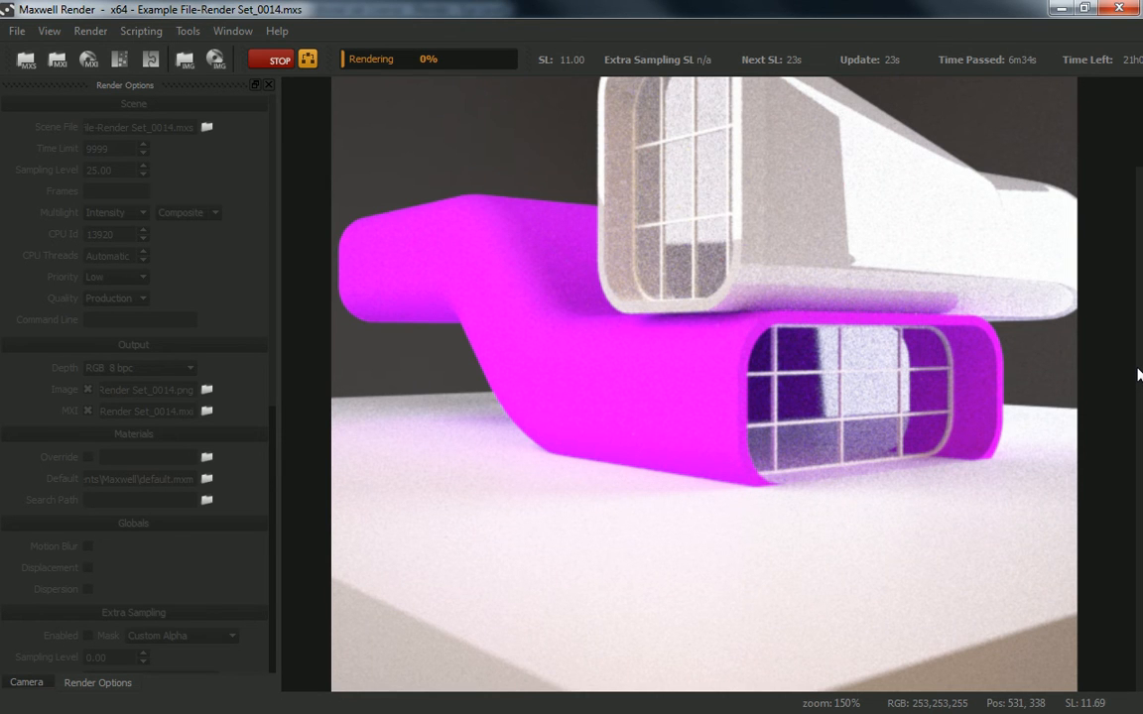
pyautogui.scroll(-4, 796, 192)
pyautogui.scroll(1, 802, 303)
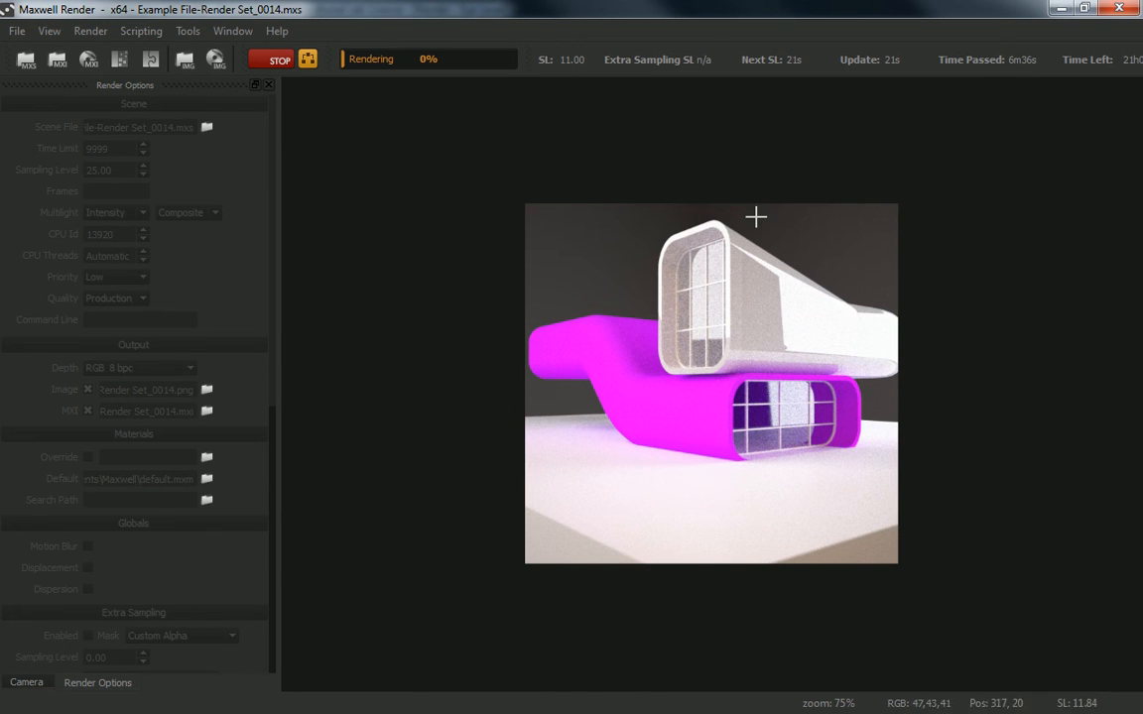